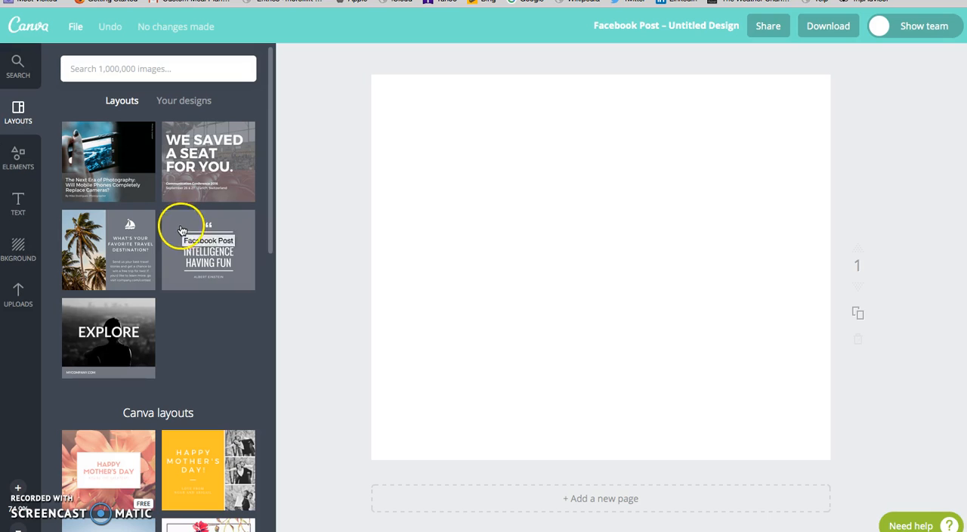
# Step: Add the single-image grid to the blank page and enlarge it beyond the page edges
pyautogui.click(17, 165)
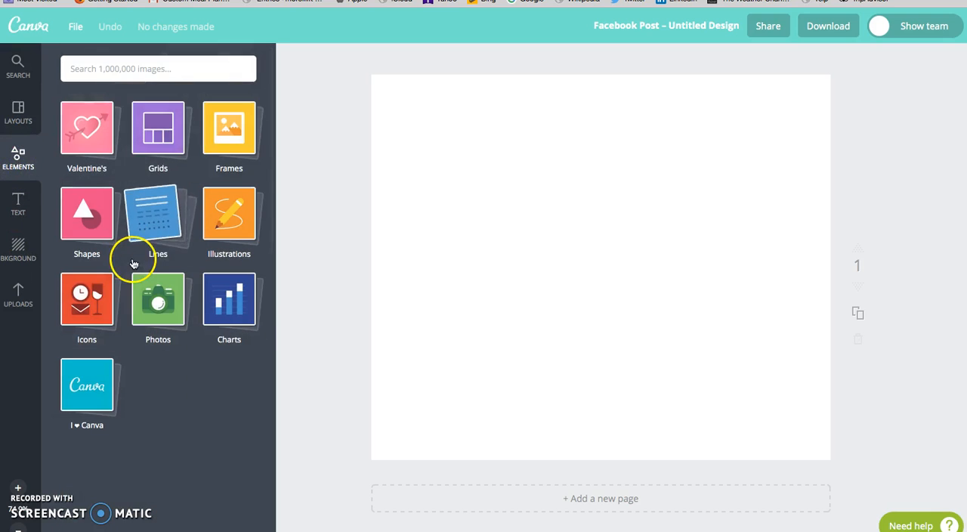
pyautogui.click(158, 127)
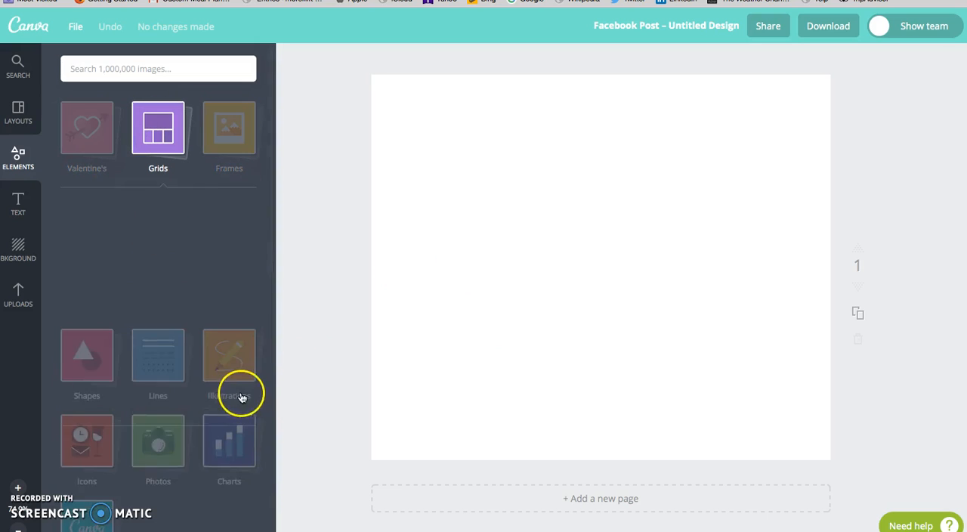
pyautogui.click(111, 241)
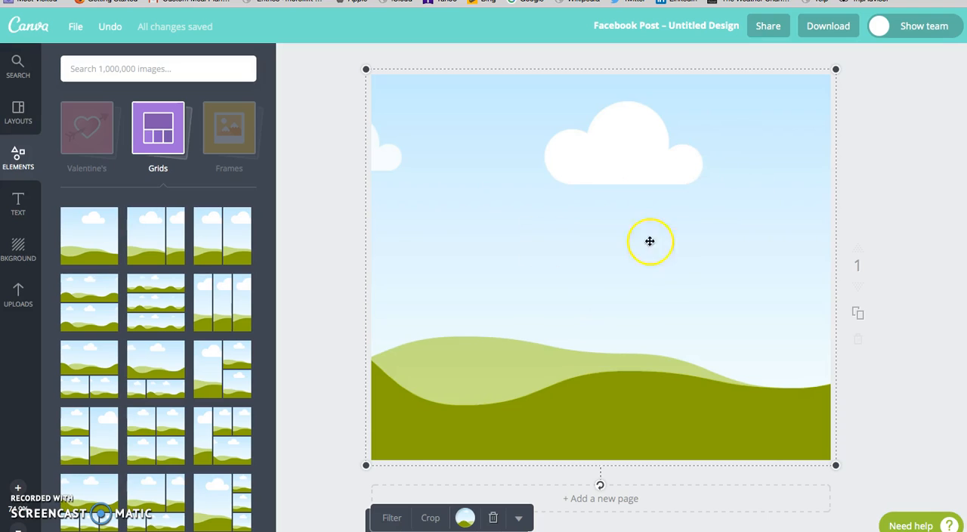
pyautogui.moveTo(834, 467); pyautogui.dragTo(915, 491)
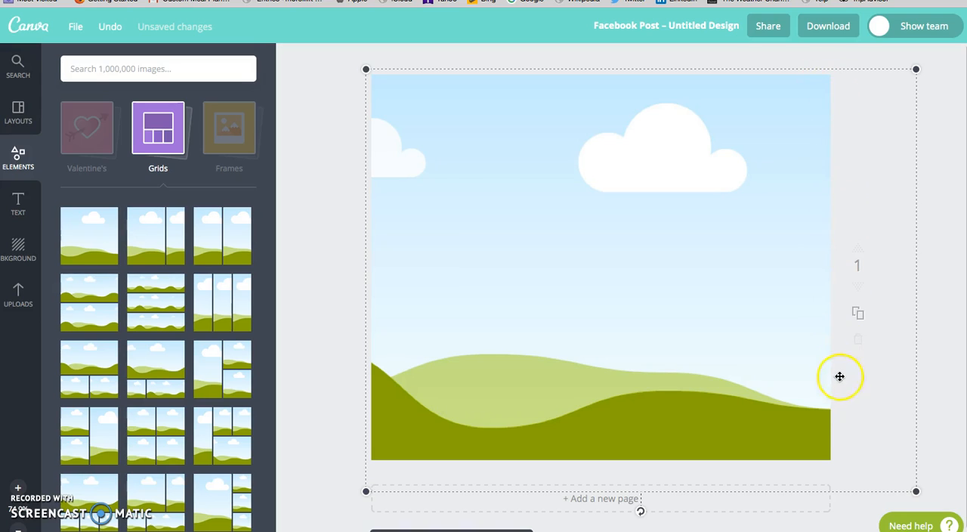
pyautogui.moveTo(364, 69); pyautogui.dragTo(341, 65)
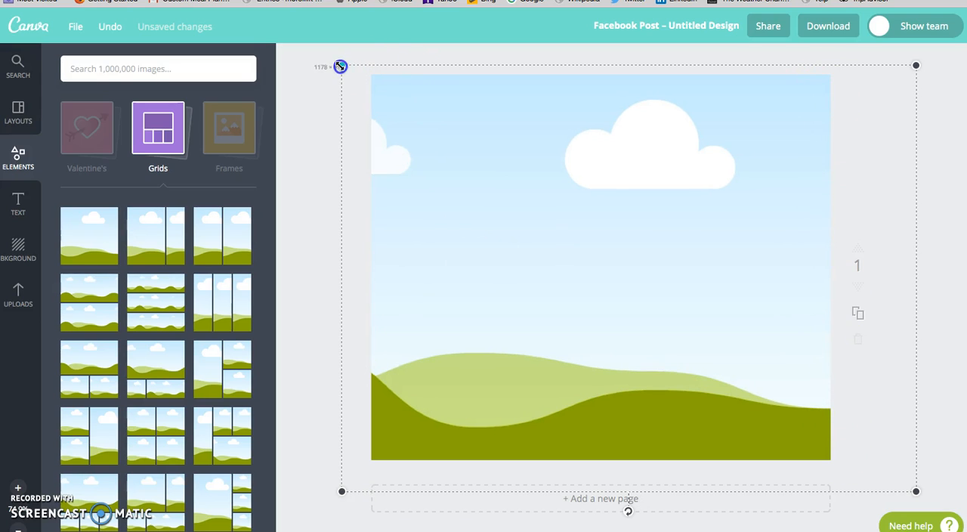
# Step: Fill the grid with the free photo of sunlight shining through a dark forest
pyautogui.click(166, 132)
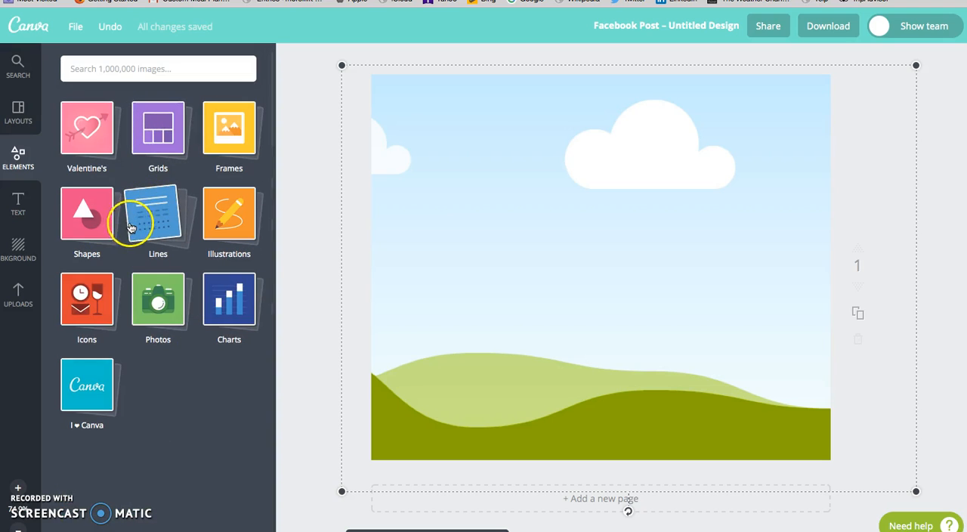
pyautogui.click(166, 293)
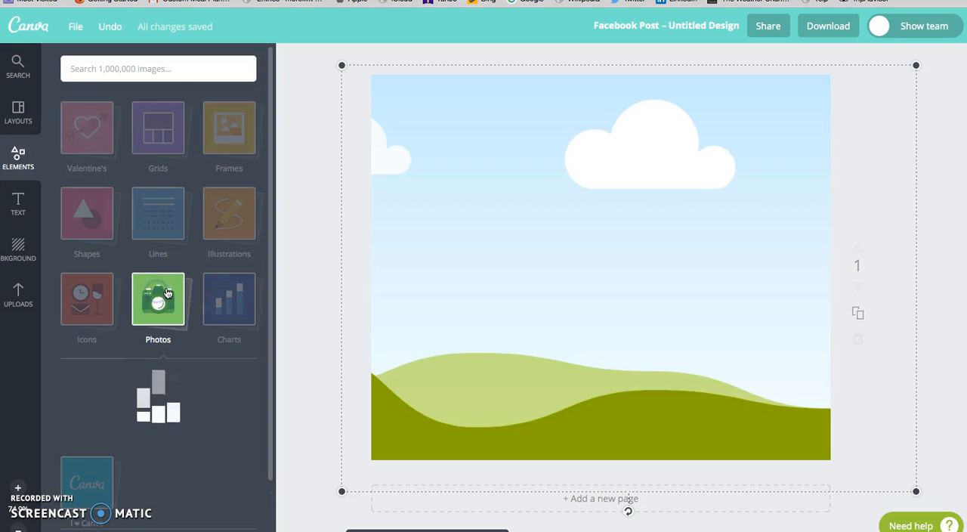
pyautogui.scroll(-2, 172, 318)
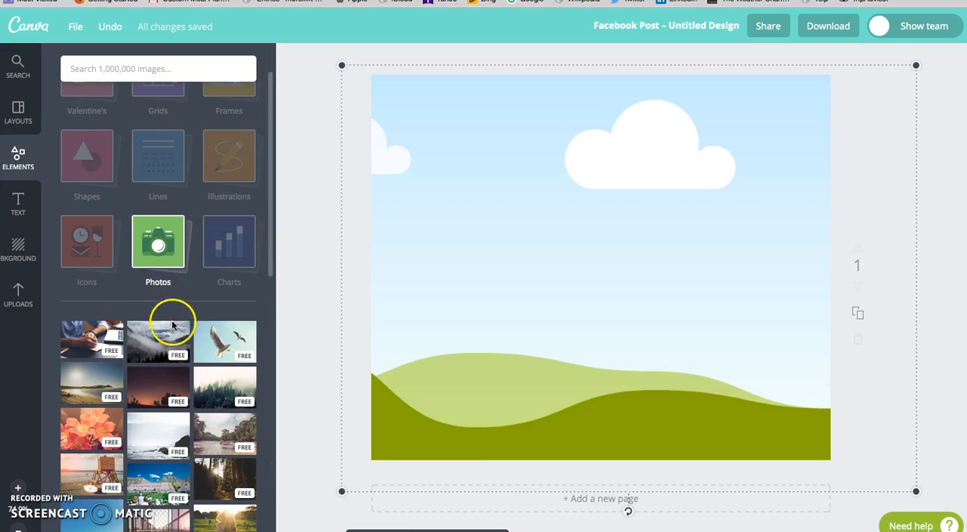
pyautogui.scroll(-2, 191, 363)
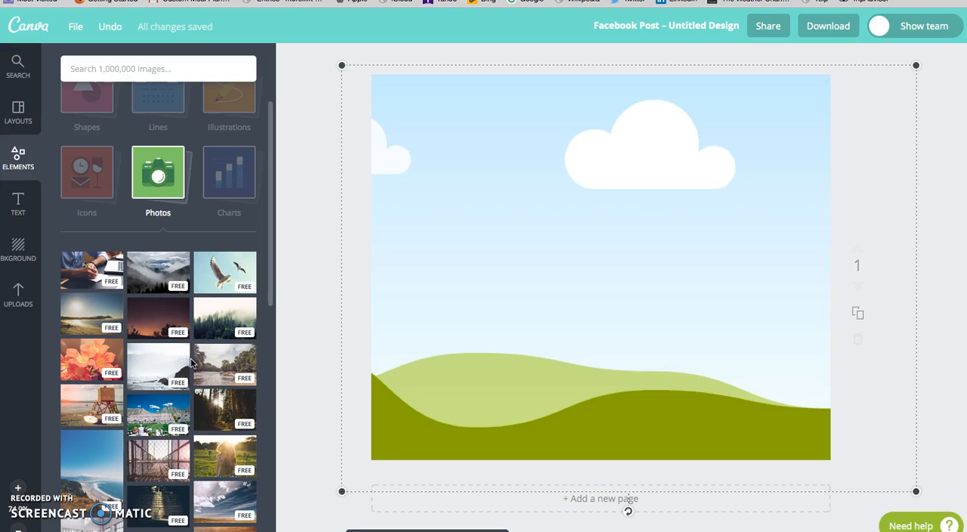
pyautogui.scroll(-2, 189, 332)
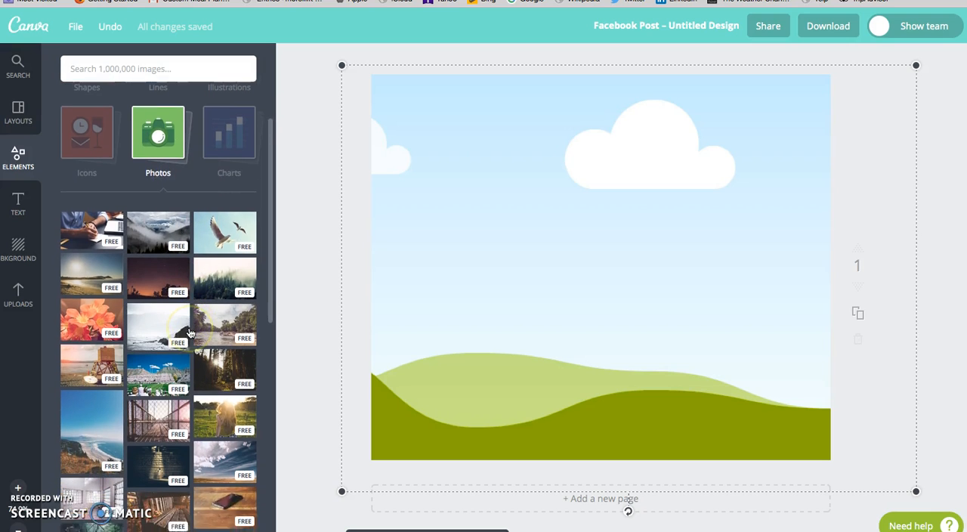
pyautogui.scroll(-2, 192, 333)
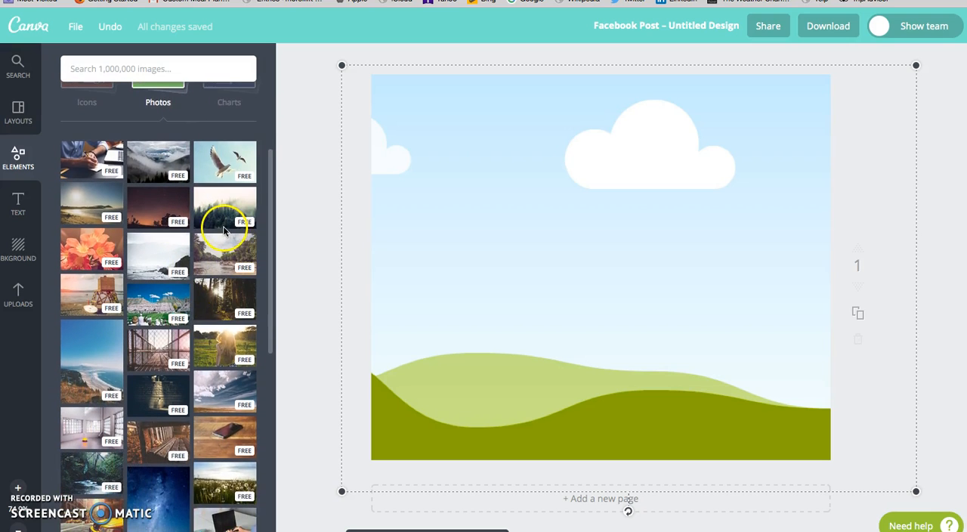
pyautogui.moveTo(233, 298); pyautogui.dragTo(557, 274)
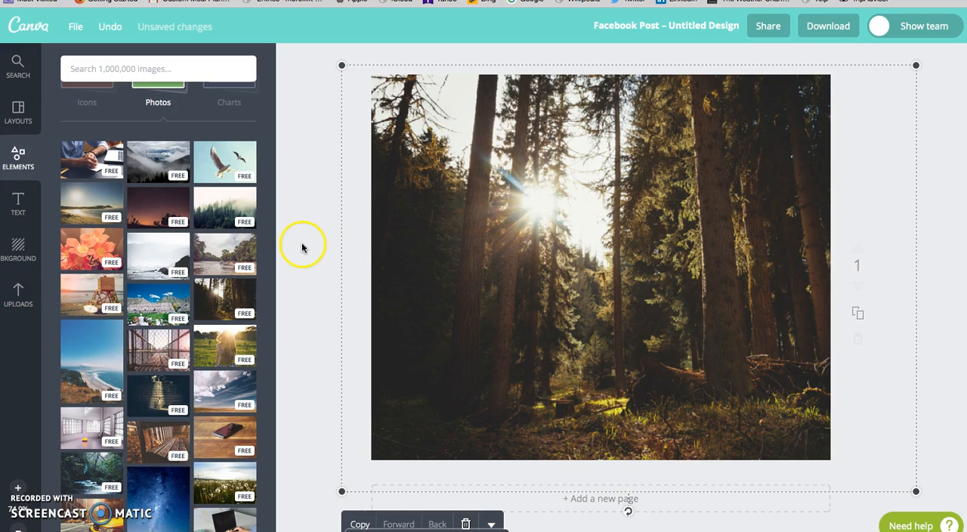
# Step: Add a square shape and reshape it into a full-width strip along the page's bottom edge
pyautogui.scroll(5, 86, 108)
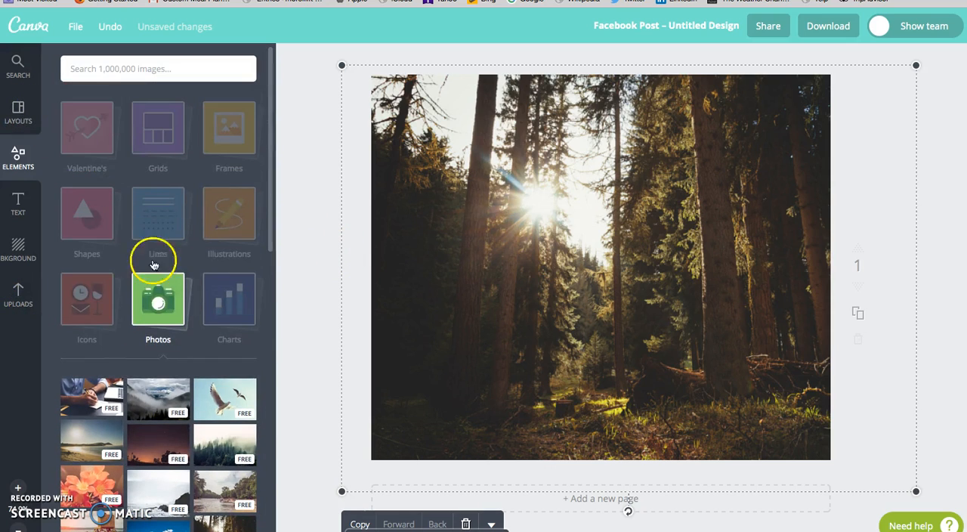
pyautogui.click(86, 213)
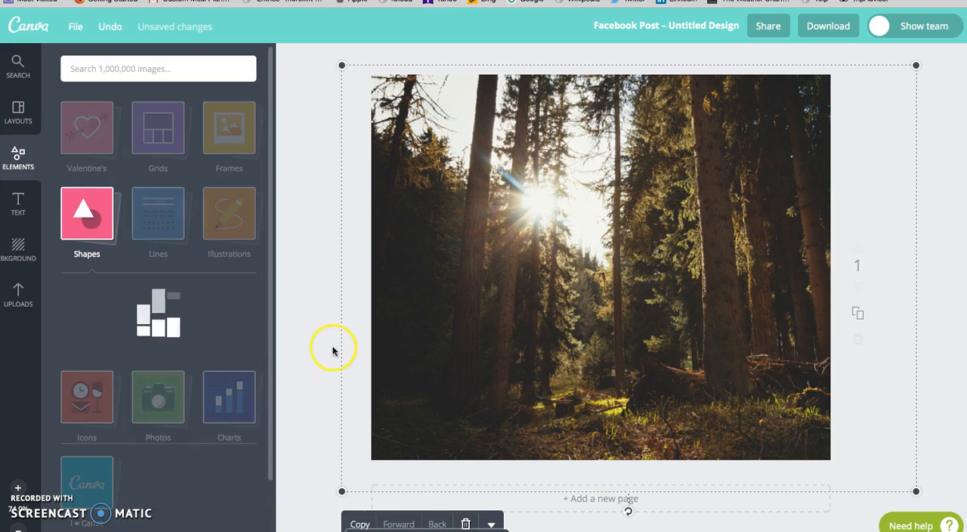
pyautogui.click(92, 323)
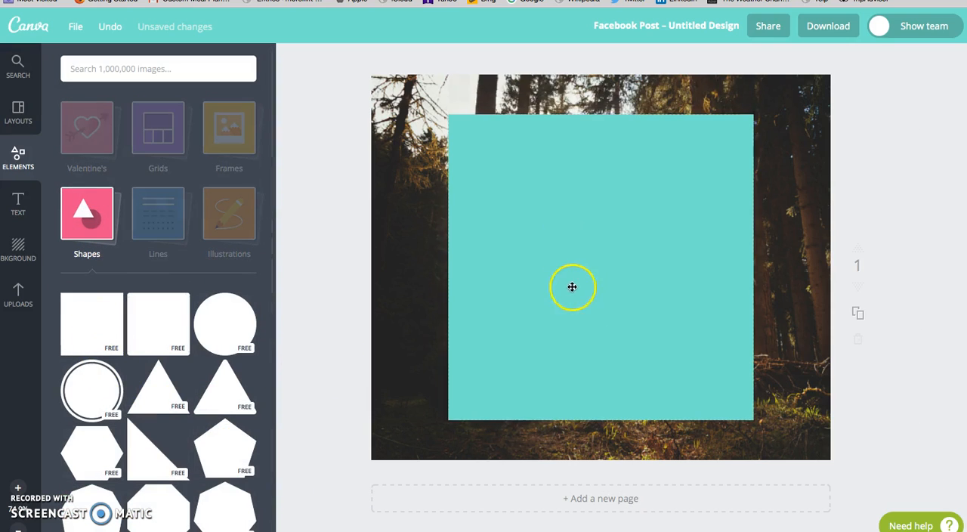
pyautogui.moveTo(601, 117); pyautogui.dragTo(600, 352)
pyautogui.moveTo(453, 383); pyautogui.dragTo(362, 389)
pyautogui.moveTo(753, 386); pyautogui.dragTo(759, 435)
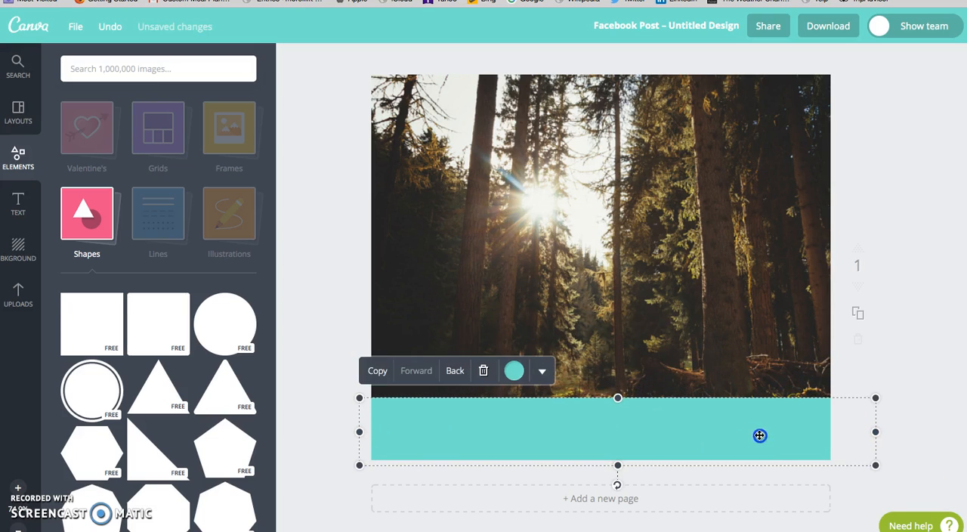
# Step: Recolour the bottom strip with the orange brand colour and check its custom colour code
pyautogui.click(515, 371)
pyautogui.click(491, 302)
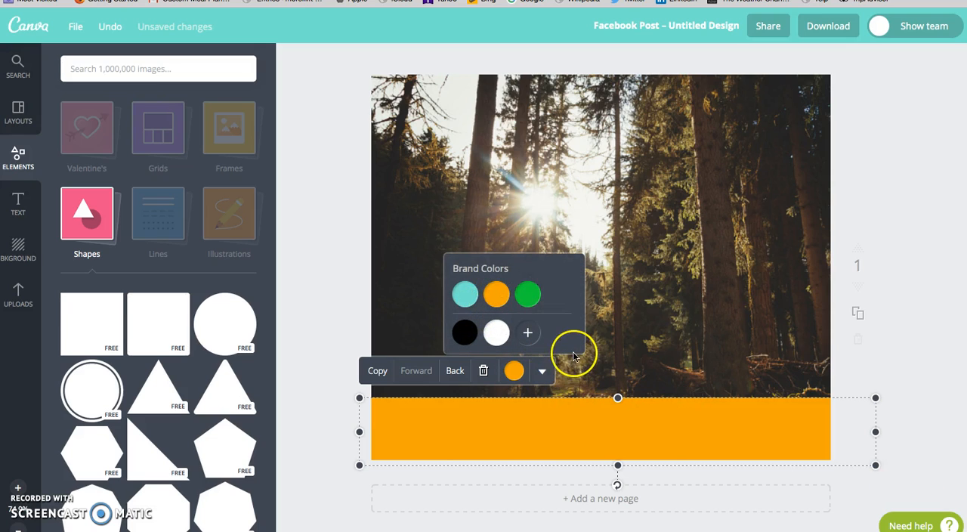
pyautogui.click(527, 332)
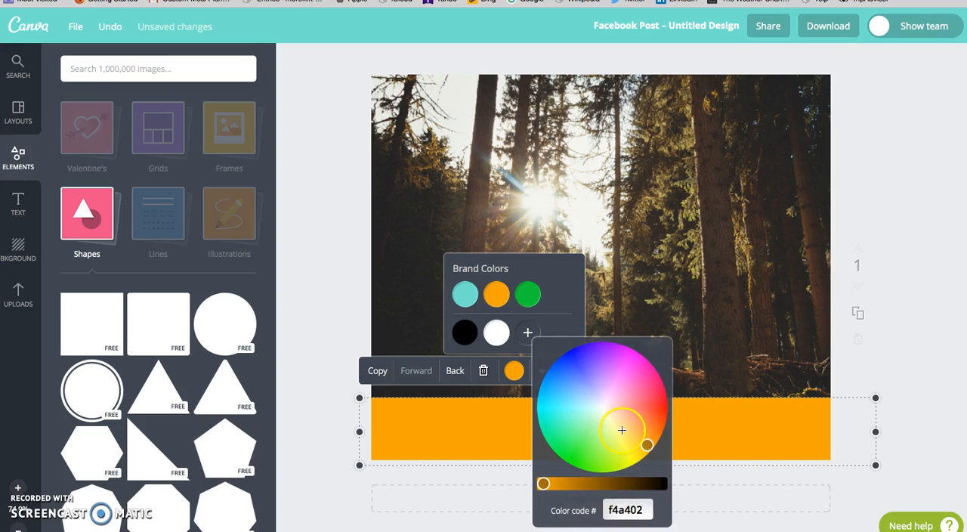
pyautogui.moveTo(646, 507); pyautogui.dragTo(612, 510)
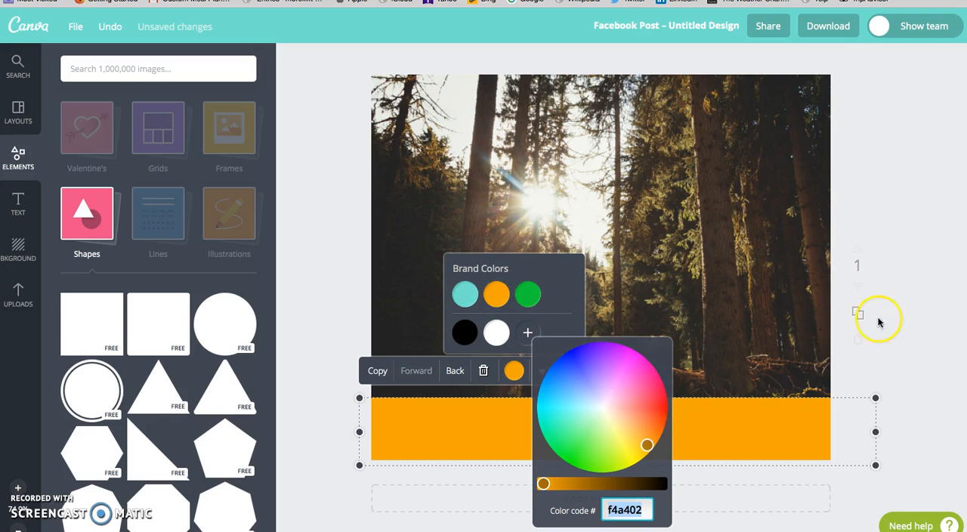
pyautogui.click(902, 304)
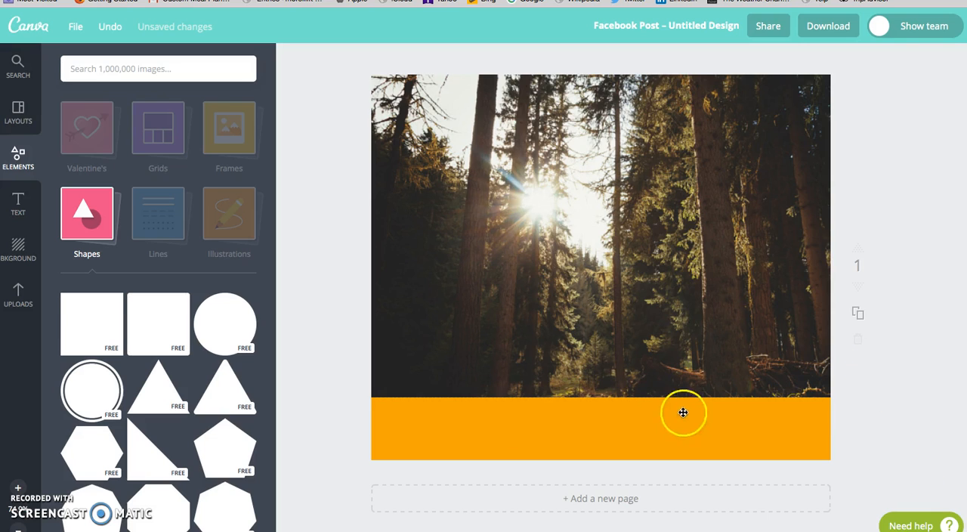
# Step: Add a heading over the forest photo and set its font to Alegreya Small Caps
pyautogui.click(20, 195)
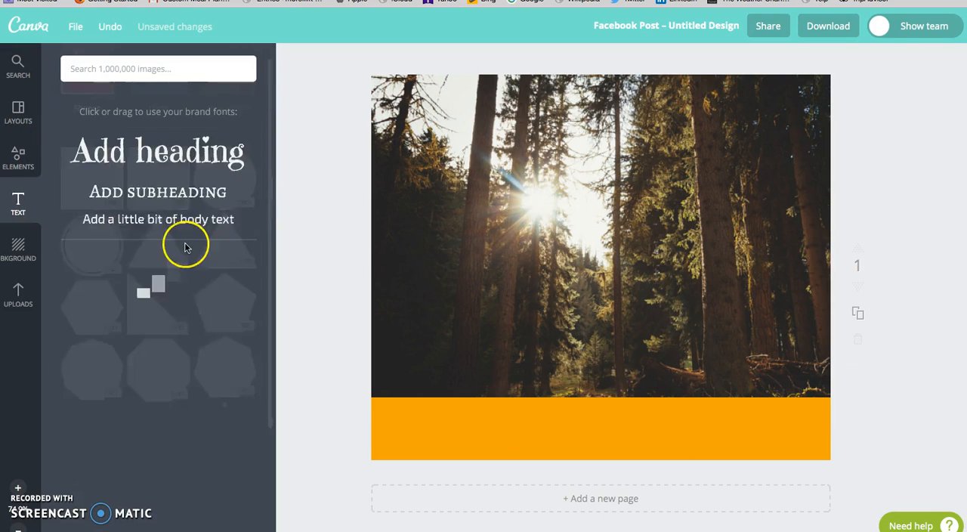
pyautogui.moveTo(179, 145); pyautogui.dragTo(663, 292)
pyautogui.click(537, 287)
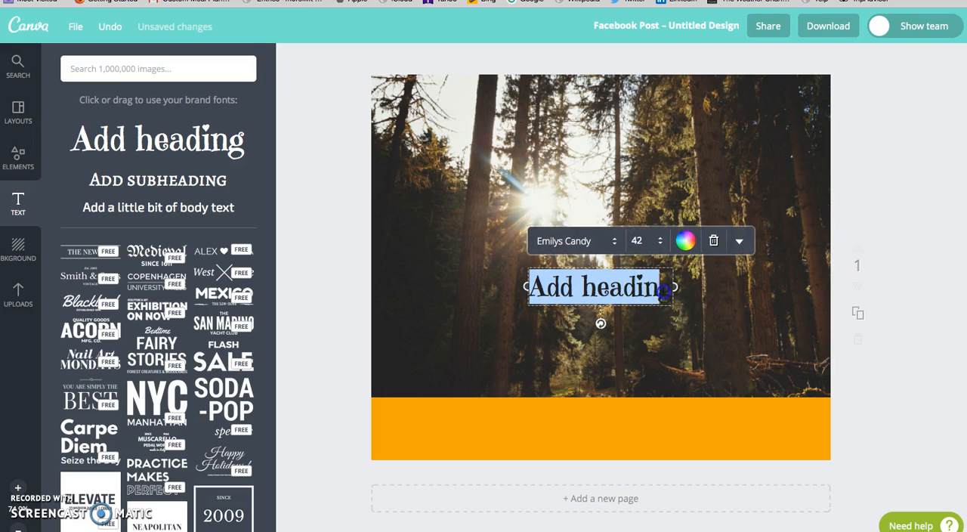
pyautogui.click(686, 242)
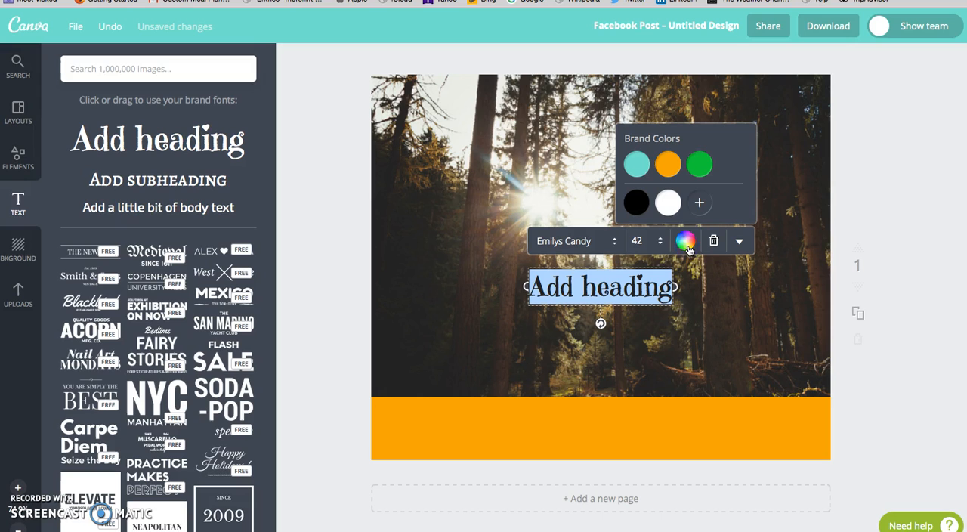
pyautogui.click(618, 243)
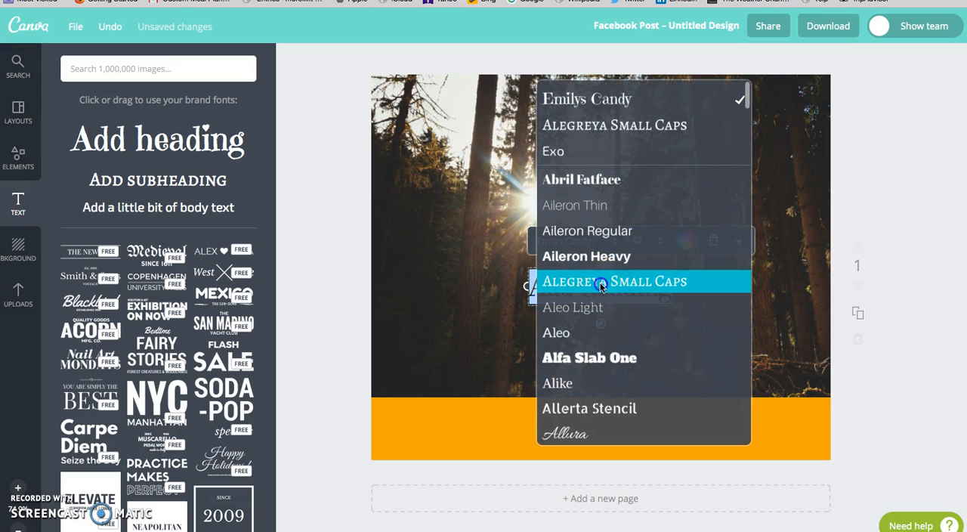
pyautogui.click(602, 282)
# Step: Make the heading bold and colour it white
pyautogui.click(732, 243)
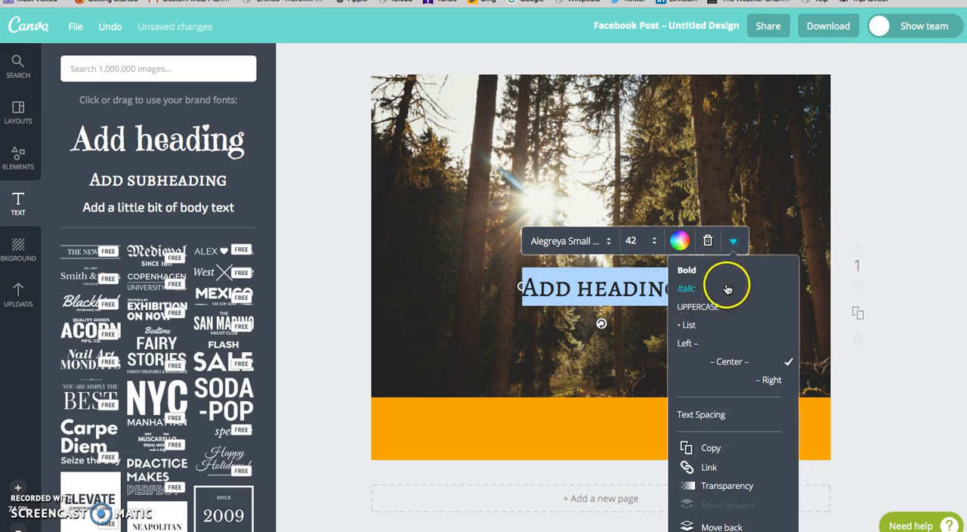
pyautogui.click(686, 270)
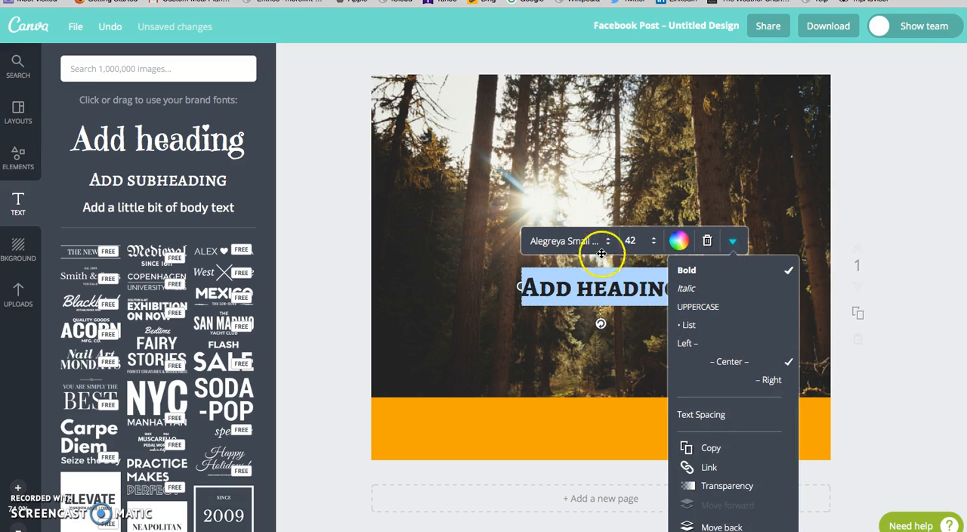
pyautogui.click(678, 242)
pyautogui.click(666, 211)
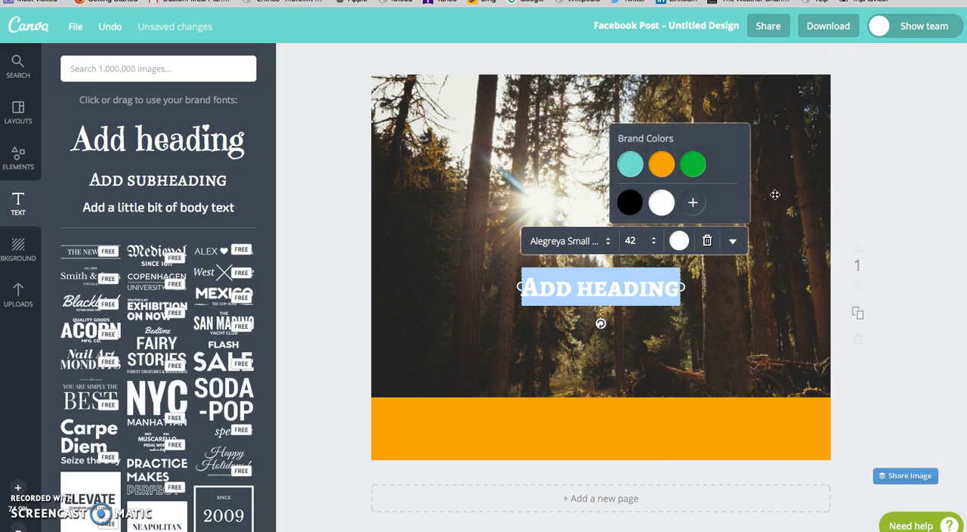
pyautogui.click(744, 305)
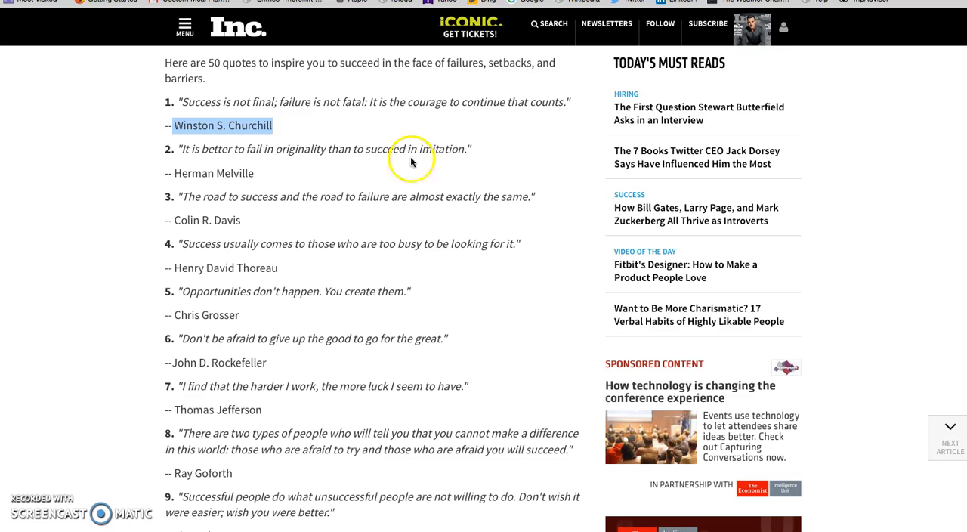
# Step: Replace the heading text with the Inc. article's first quote, "Success is not final; failure is not fatal: It is the courage to continue that counts."
pyautogui.click(298, 129)
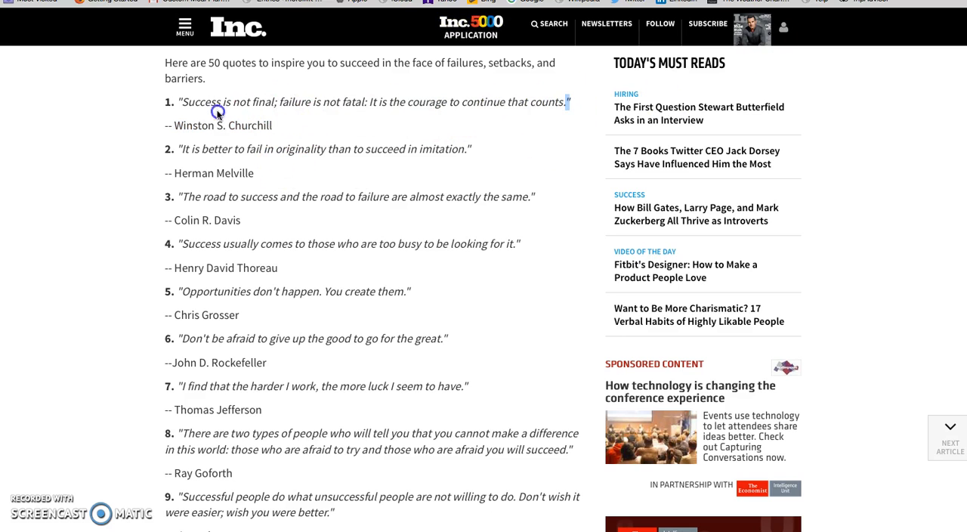
pyautogui.moveTo(565, 102); pyautogui.dragTo(184, 106)
pyautogui.hotkey('ctrl', 'c')
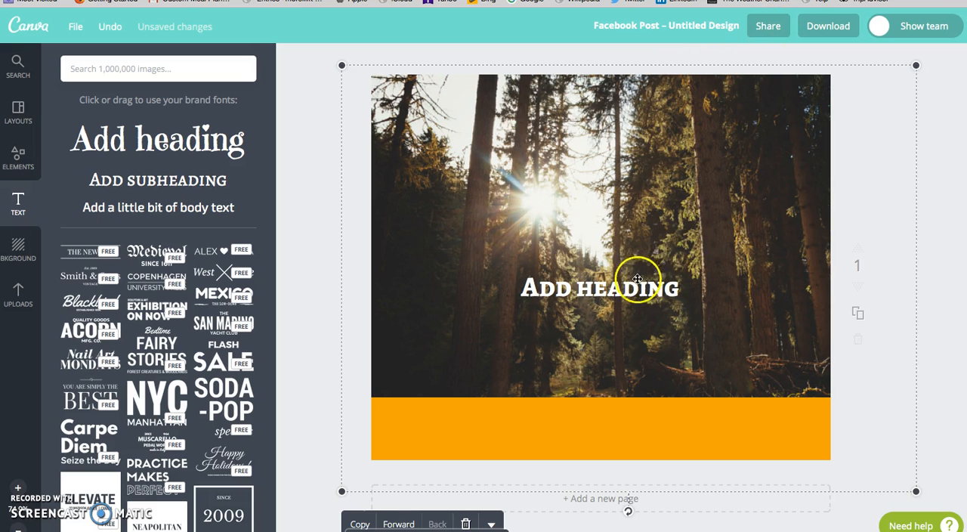
pyautogui.click(680, 286)
pyautogui.moveTo(679, 287); pyautogui.dragTo(539, 288)
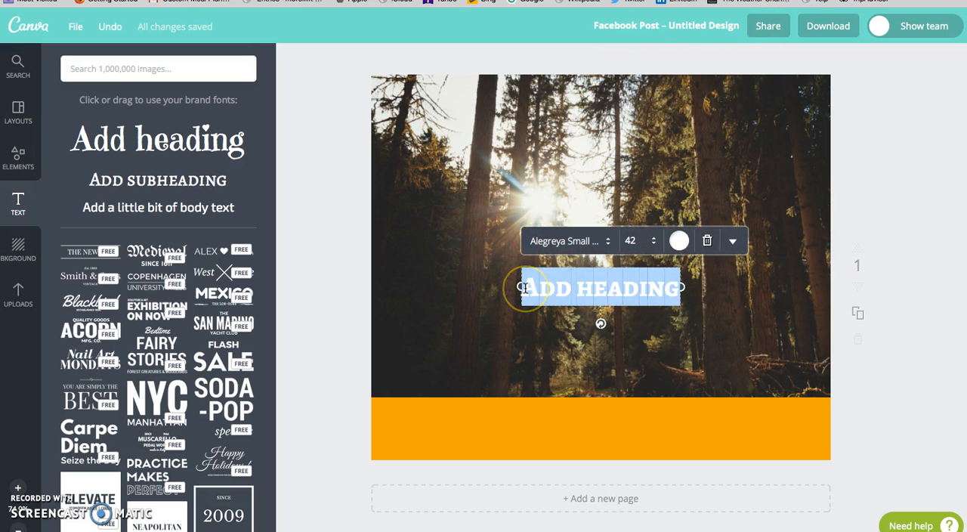
pyautogui.hotkey('ctrl', 'v')
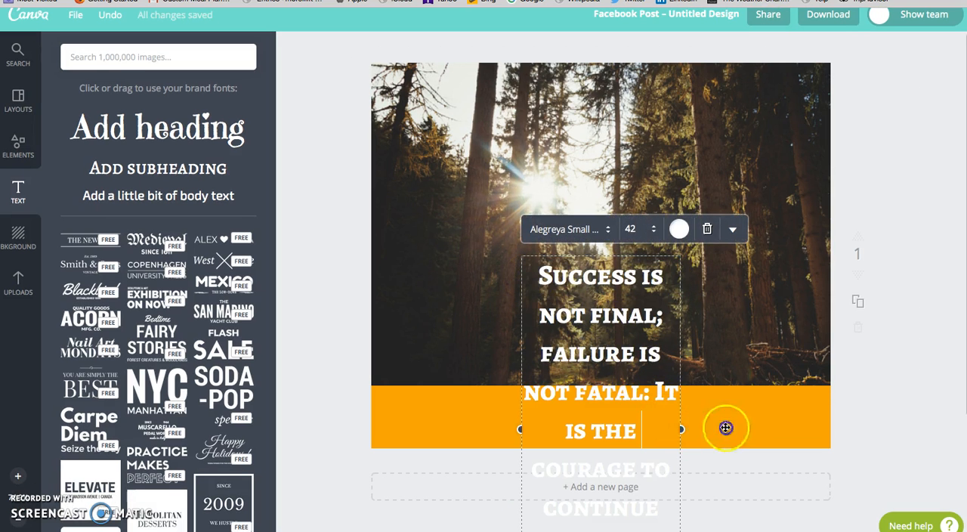
# Step: Widen the quote's text box so it wraps onto four lines and move it up over the forest photo
pyautogui.moveTo(683, 427); pyautogui.dragTo(824, 408)
pyautogui.moveTo(702, 343); pyautogui.dragTo(642, 240)
pyautogui.click(639, 329)
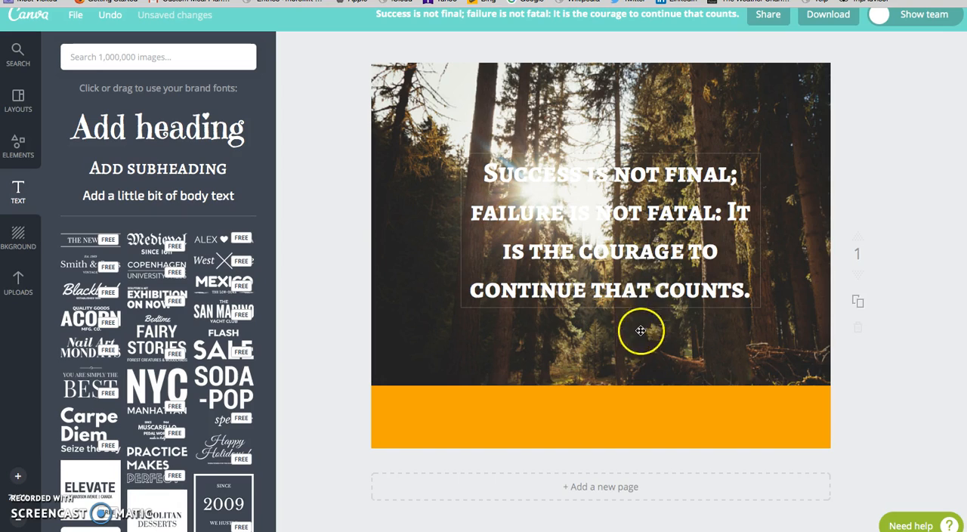
pyautogui.click(825, 68)
pyautogui.click(183, 168)
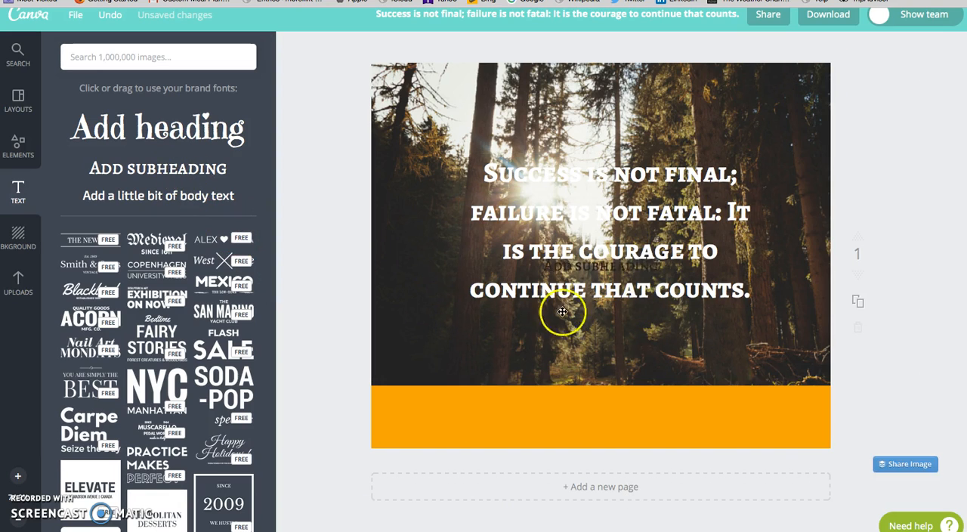
pyautogui.click(642, 333)
pyautogui.click(625, 268)
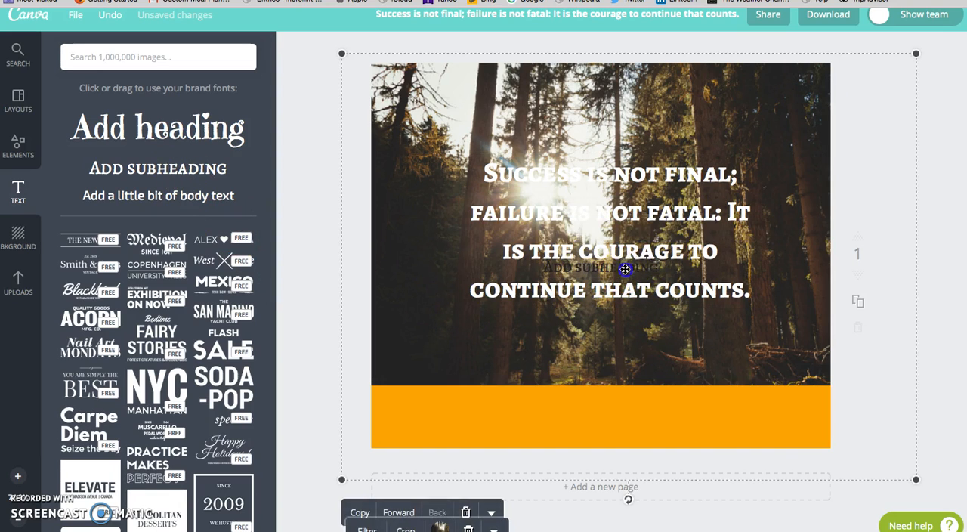
pyautogui.click(728, 228)
# Step: Add a line of body text to the design
pyautogui.click(183, 200)
pyautogui.click(606, 319)
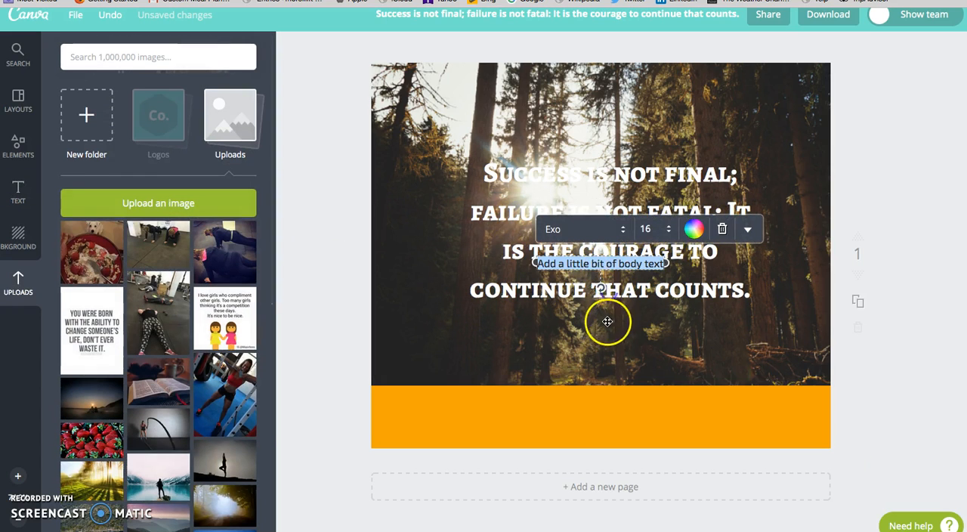
# Step: Move the body text line below the quote, shift the quote up to make room, and colour the body text white
pyautogui.moveTo(602, 263); pyautogui.dragTo(603, 299)
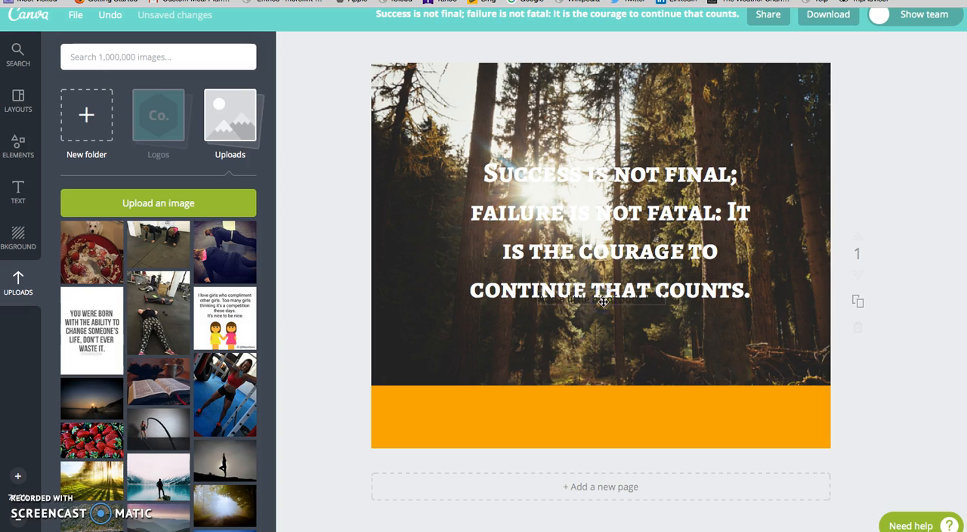
pyautogui.moveTo(616, 266); pyautogui.dragTo(610, 240)
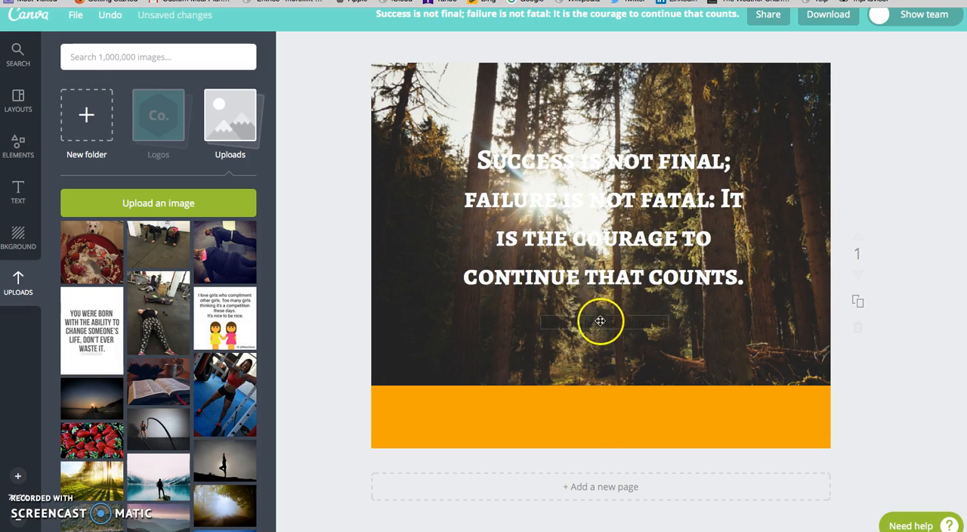
pyautogui.click(600, 321)
pyautogui.click(697, 288)
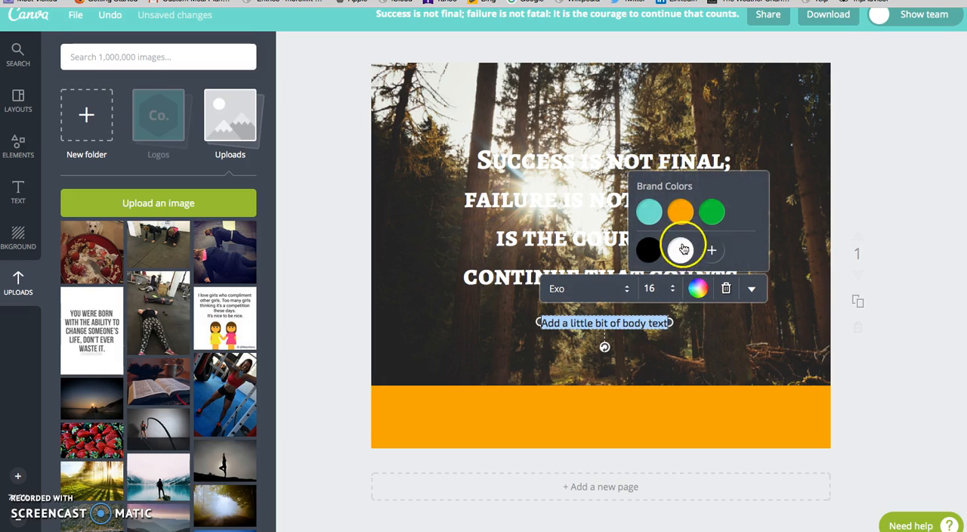
pyautogui.click(684, 249)
# Step: Replace the body text with the attribution "Winston S. Churchill" from the Inc. article and move the quote slightly down towards it
pyautogui.click(755, 1)
pyautogui.click(276, 179)
pyautogui.moveTo(272, 125); pyautogui.dragTo(192, 124)
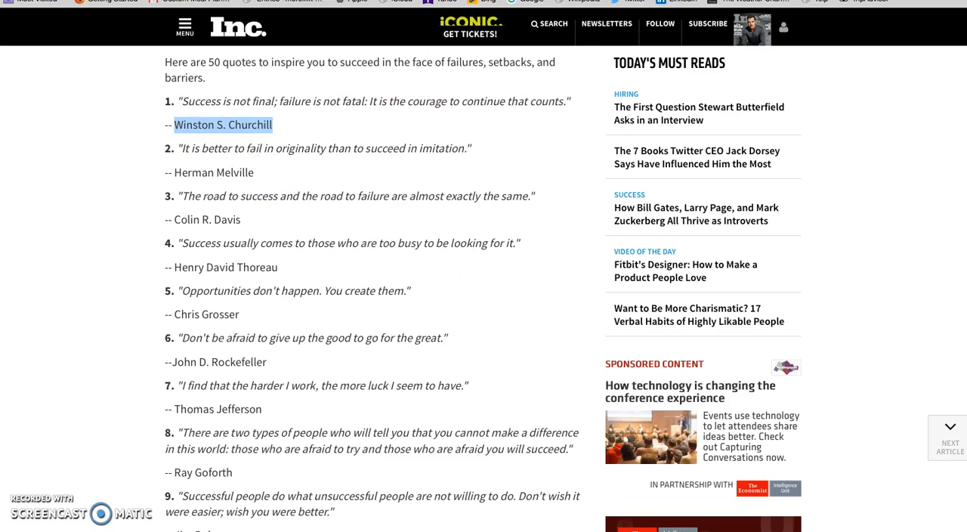
pyautogui.click(748, 1)
pyautogui.write('Winston S. Churchill')
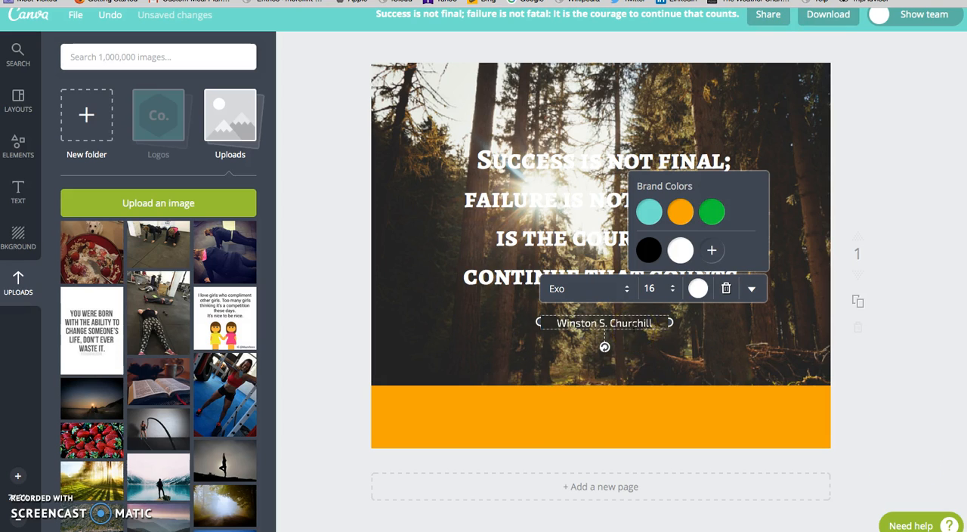
pyautogui.click(697, 364)
pyautogui.moveTo(630, 278); pyautogui.dragTo(630, 287)
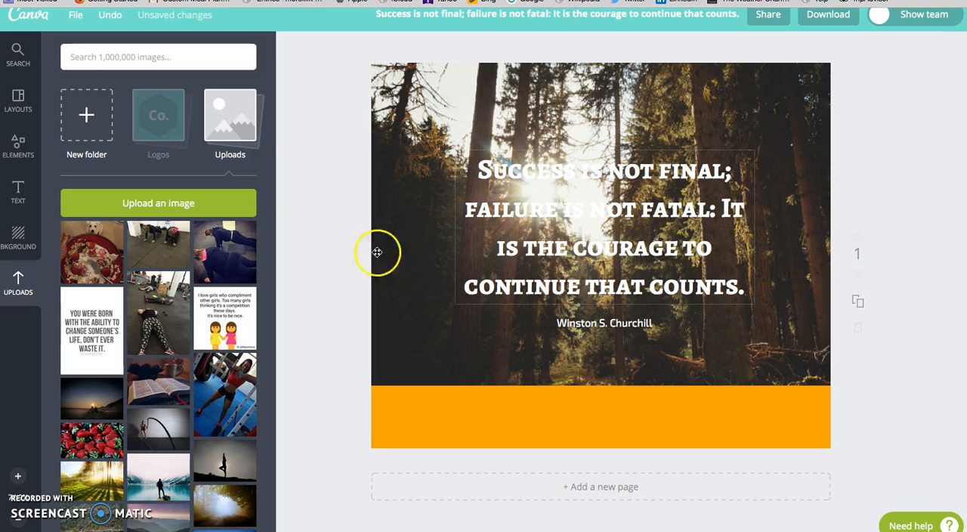
# Step: Add a square shape and resize it into a wide rectangle covering the quote and its attribution
pyautogui.click(18, 145)
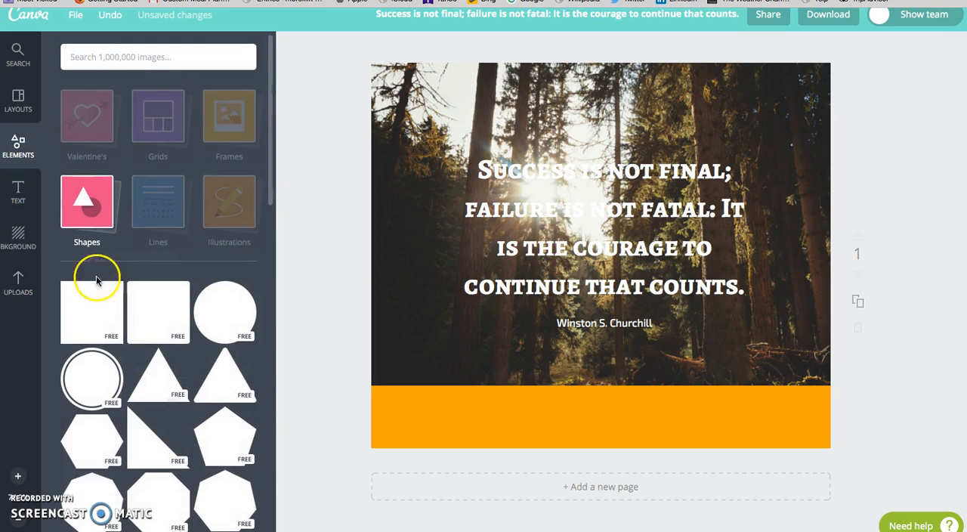
pyautogui.click(87, 311)
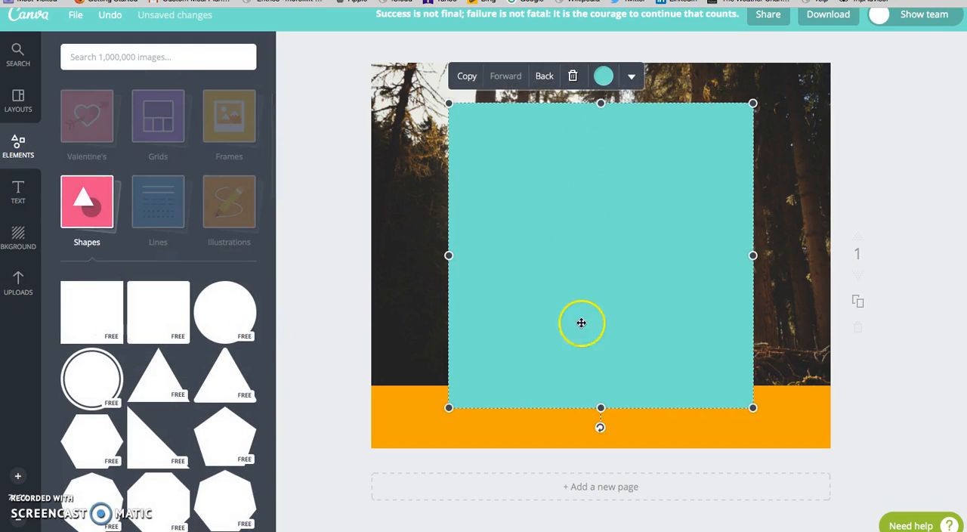
pyautogui.moveTo(599, 408); pyautogui.dragTo(610, 304)
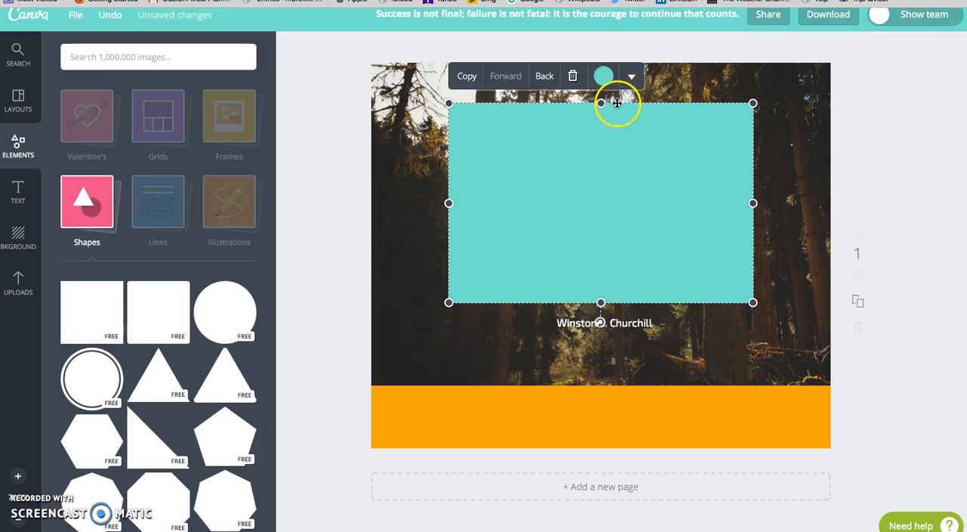
pyautogui.moveTo(638, 210); pyautogui.dragTo(641, 234)
pyautogui.moveTo(604, 135); pyautogui.dragTo(605, 129)
pyautogui.moveTo(453, 231); pyautogui.dragTo(431, 231)
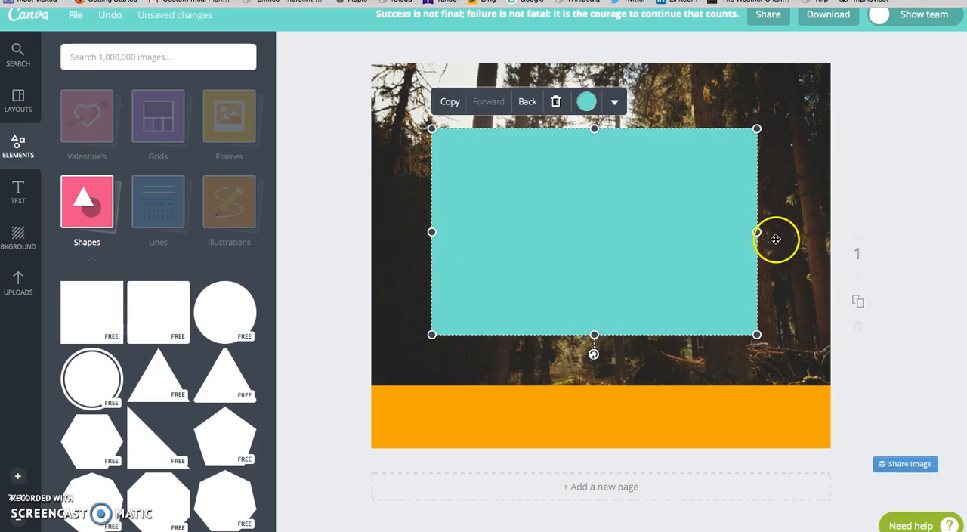
pyautogui.moveTo(757, 233); pyautogui.dragTo(769, 233)
# Step: Send the rectangle behind the quote and attribution text and colour it black
pyautogui.click(529, 103)
pyautogui.click(531, 105)
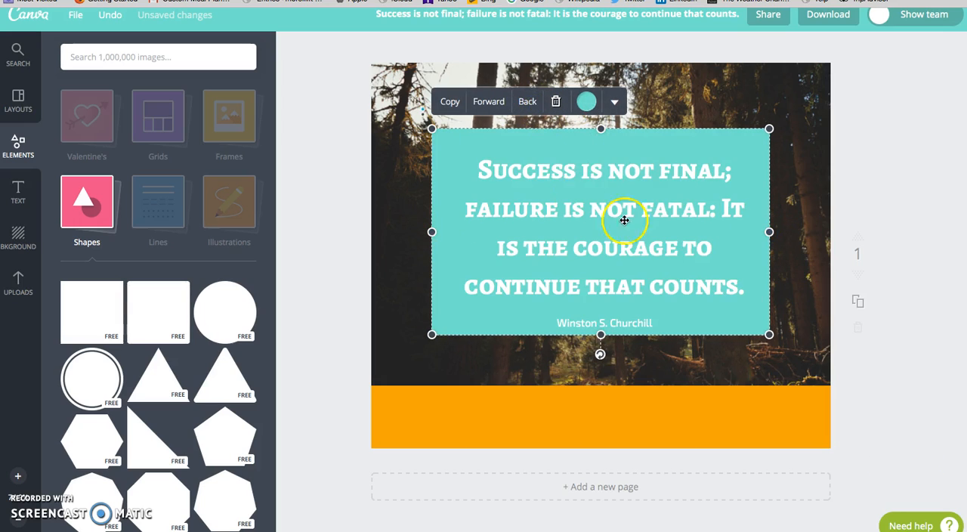
pyautogui.click(587, 107)
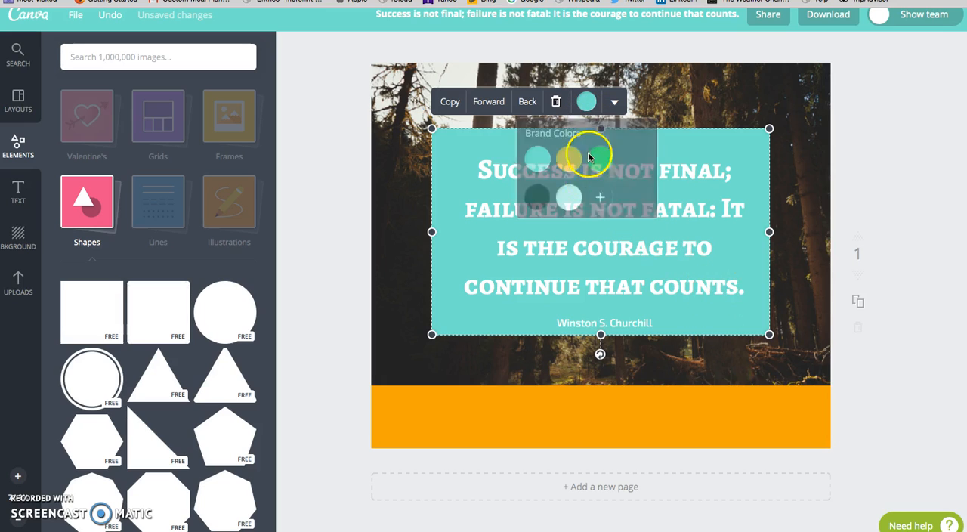
pyautogui.click(537, 199)
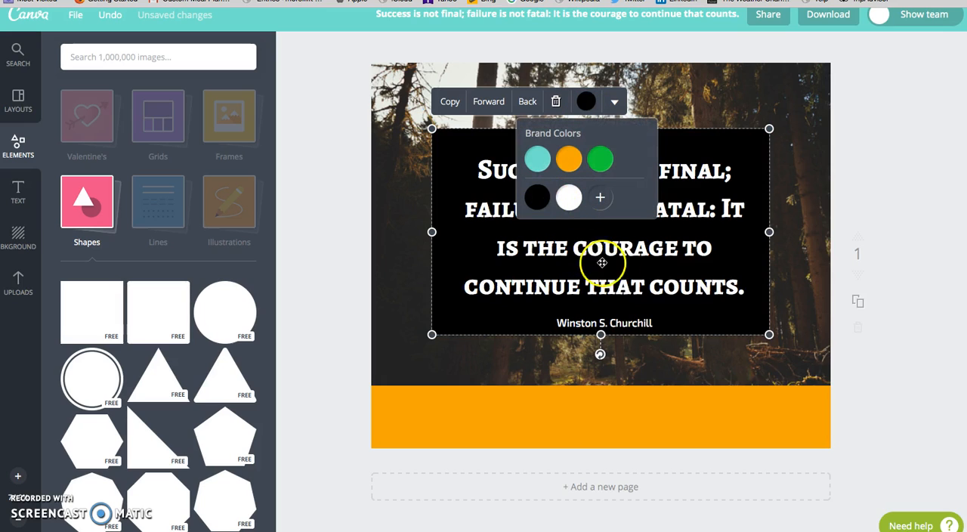
# Step: Make the black rectangle semi-transparent so the forest photo shows through, and nudge it slightly down
pyautogui.click(618, 101)
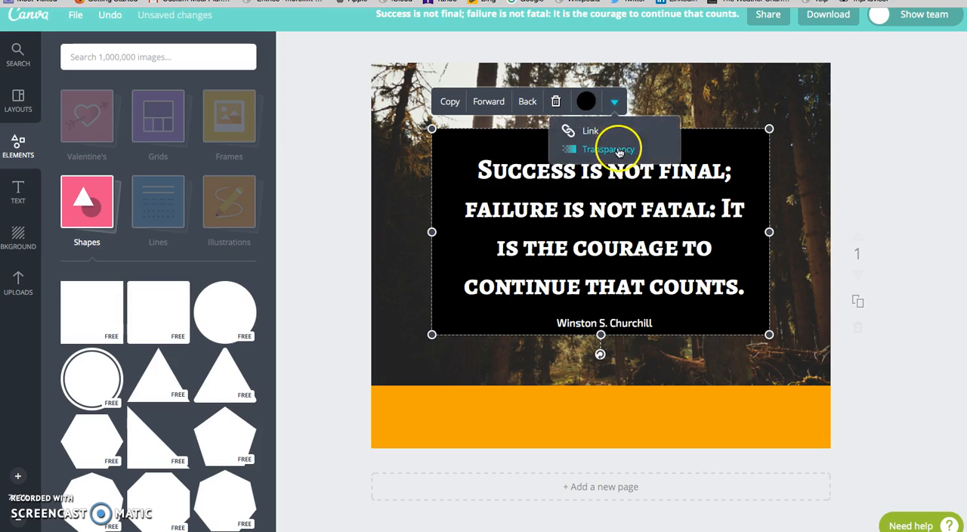
pyautogui.click(608, 149)
pyautogui.moveTo(675, 133); pyautogui.dragTo(642, 135)
pyautogui.click(769, 229)
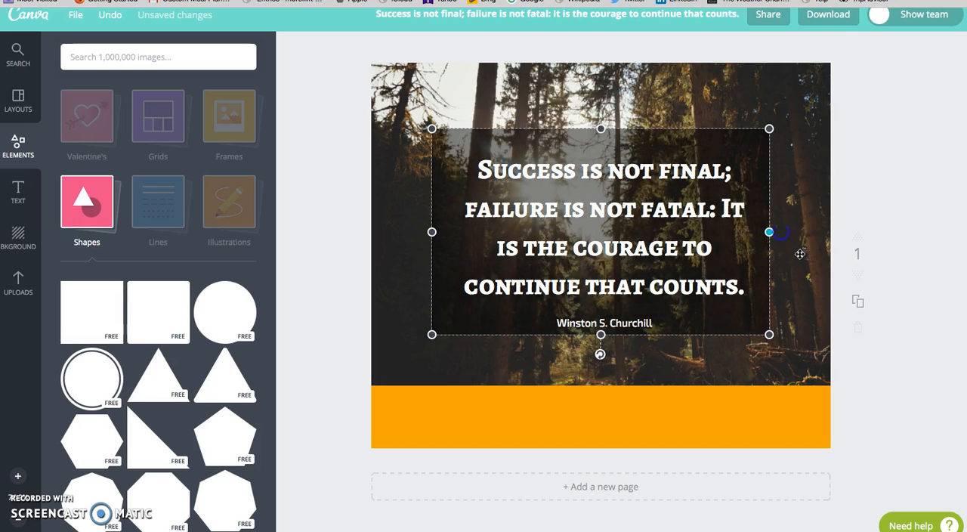
pyautogui.click(798, 300)
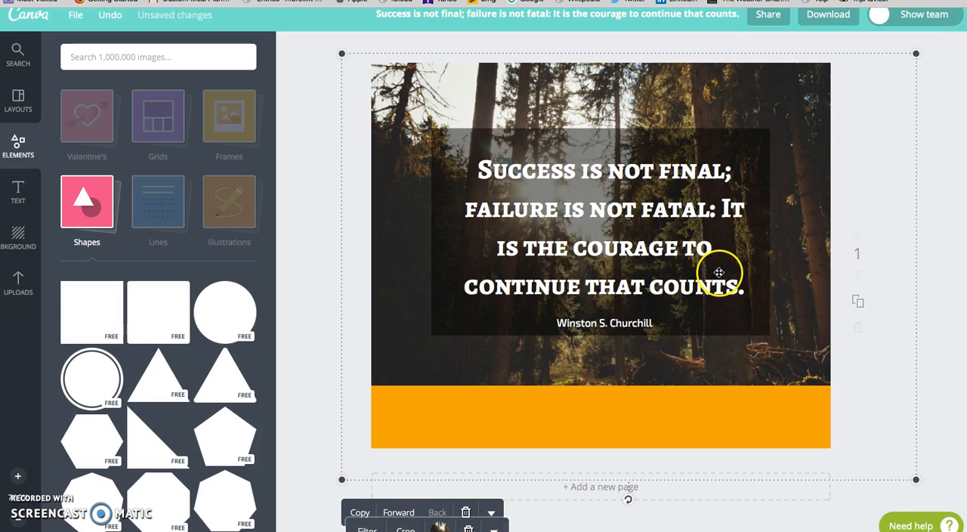
pyautogui.moveTo(730, 320)
pyautogui.mouseDown()
pyautogui.moveTo(738, 321)
pyautogui.moveTo(728, 323)
pyautogui.mouseUp()
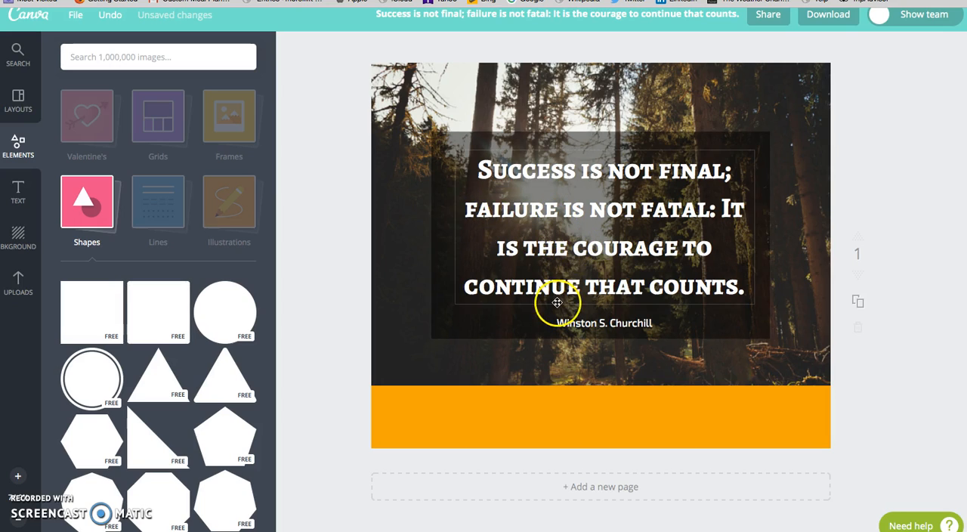
# Step: Break the quote's second line before "It" and reposition the quote text within the dark rectangle
pyautogui.click(746, 253)
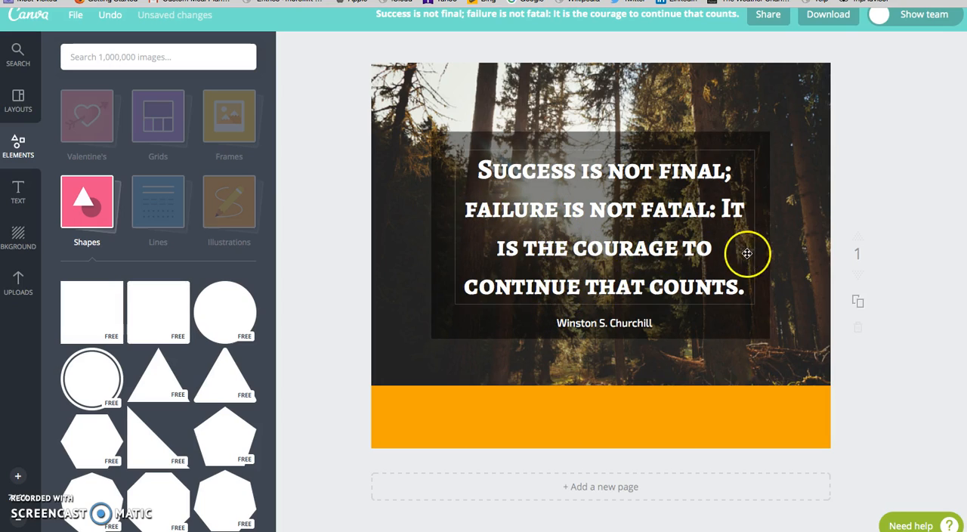
pyautogui.moveTo(758, 228)
pyautogui.mouseDown()
pyautogui.moveTo(770, 226)
pyautogui.moveTo(731, 229)
pyautogui.moveTo(754, 230)
pyautogui.mouseUp()
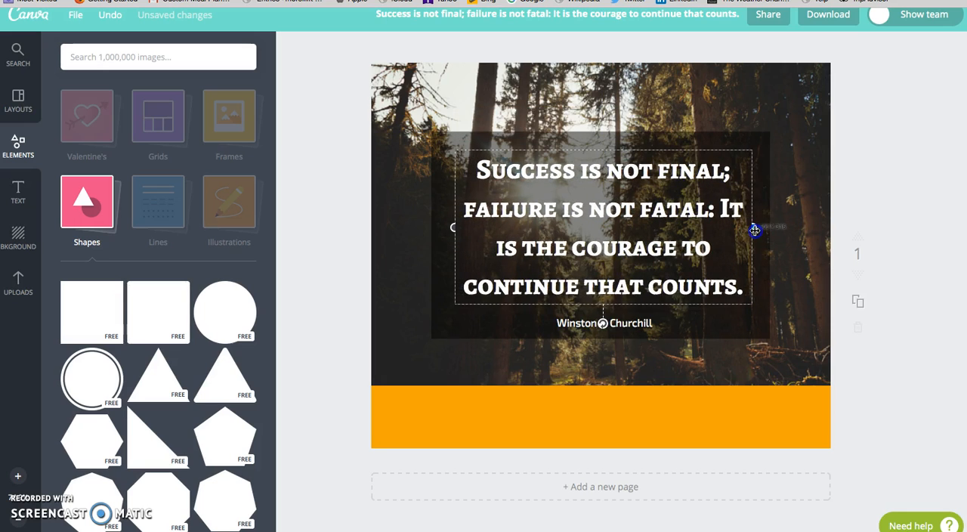
pyautogui.click(726, 213)
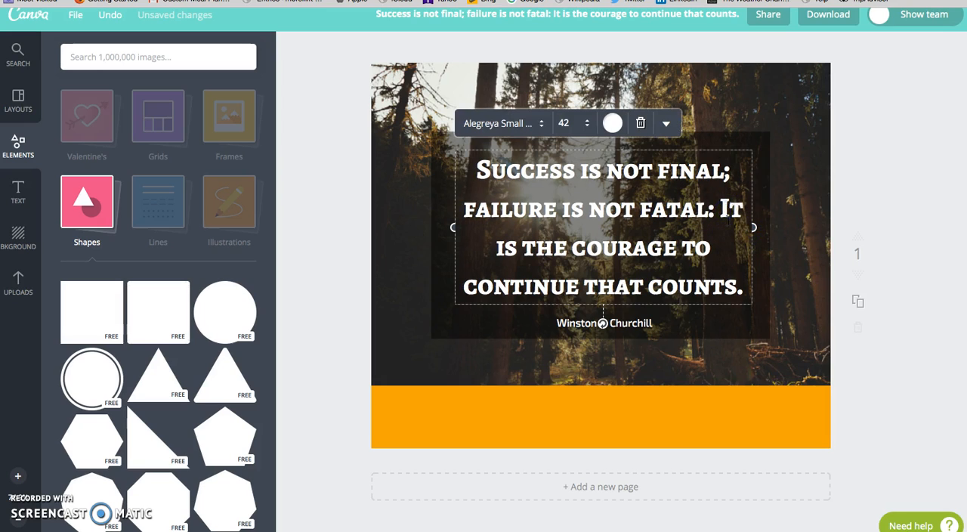
pyautogui.press('Return')
pyautogui.click(794, 324)
pyautogui.moveTo(692, 214); pyautogui.dragTo(687, 216)
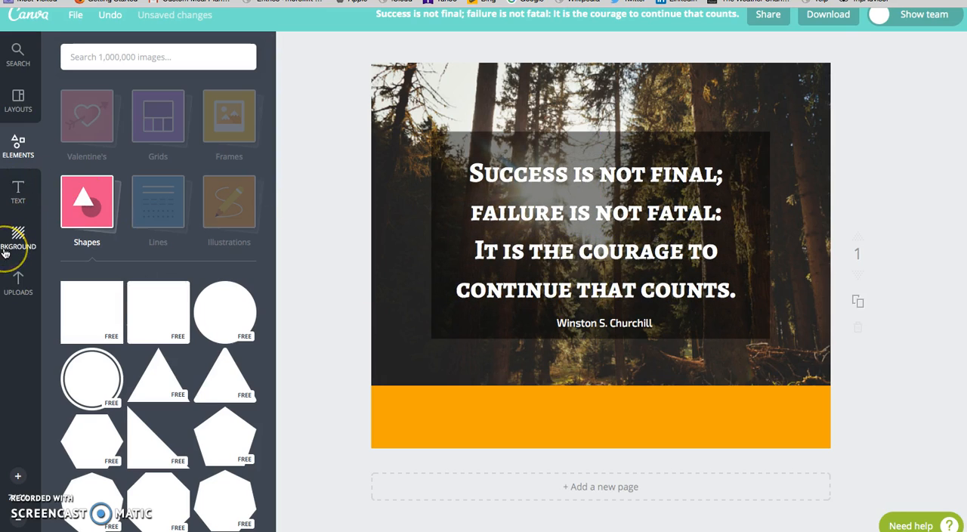
# Step: Add the round black KNR logo from the Logos folder, shrink it and centre it on the orange strip
pyautogui.click(21, 287)
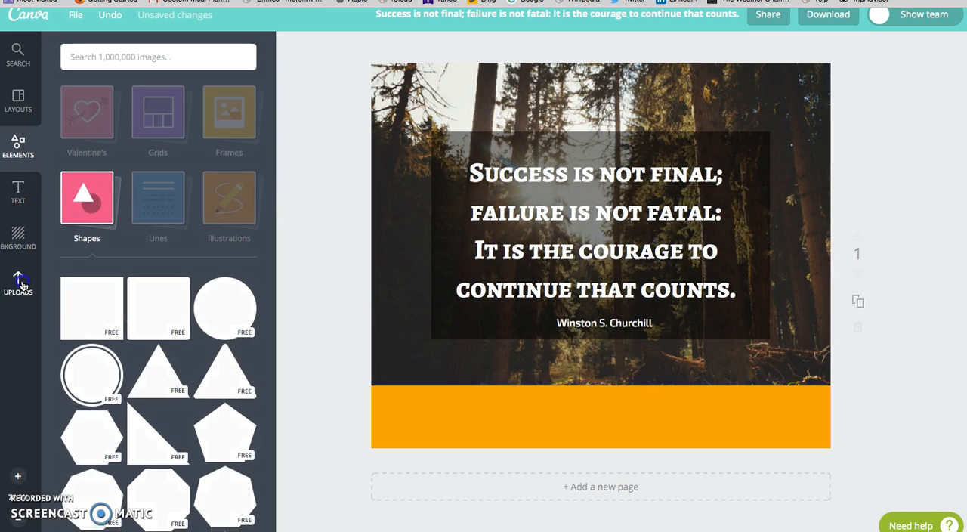
pyautogui.click(161, 135)
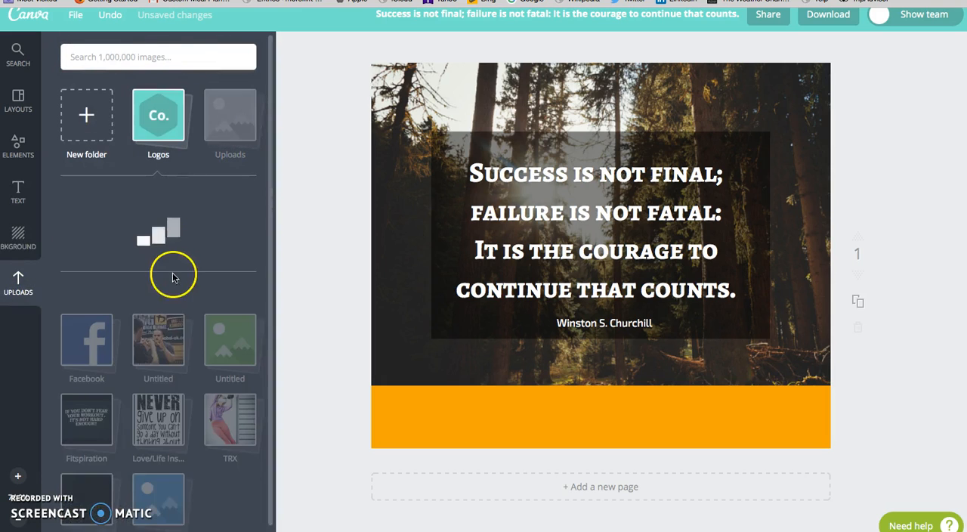
pyautogui.scroll(-1, 186, 324)
pyautogui.click(155, 213)
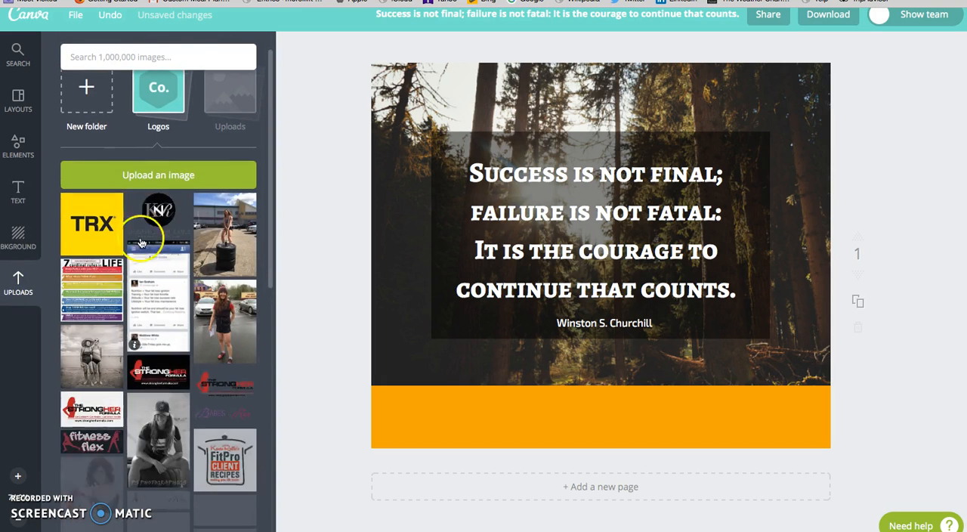
pyautogui.moveTo(793, 119); pyautogui.dragTo(615, 413)
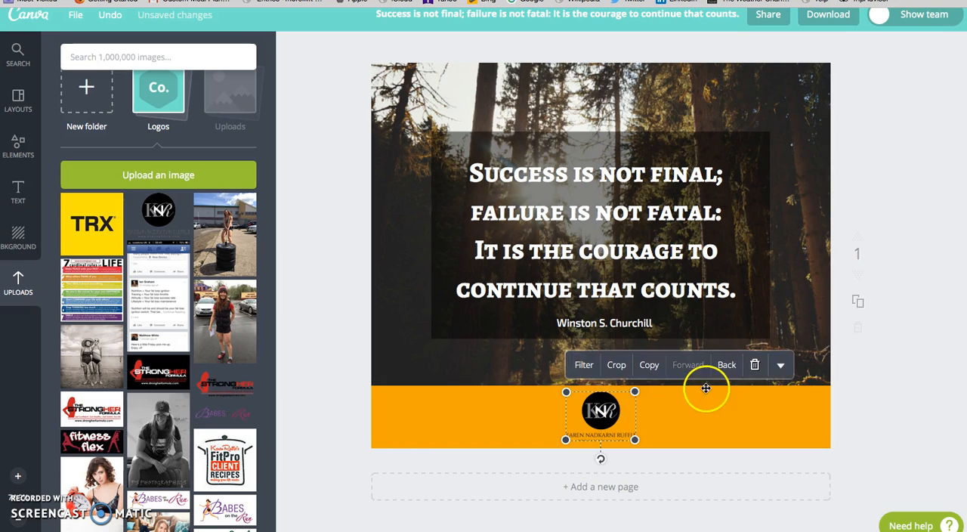
pyautogui.click(899, 401)
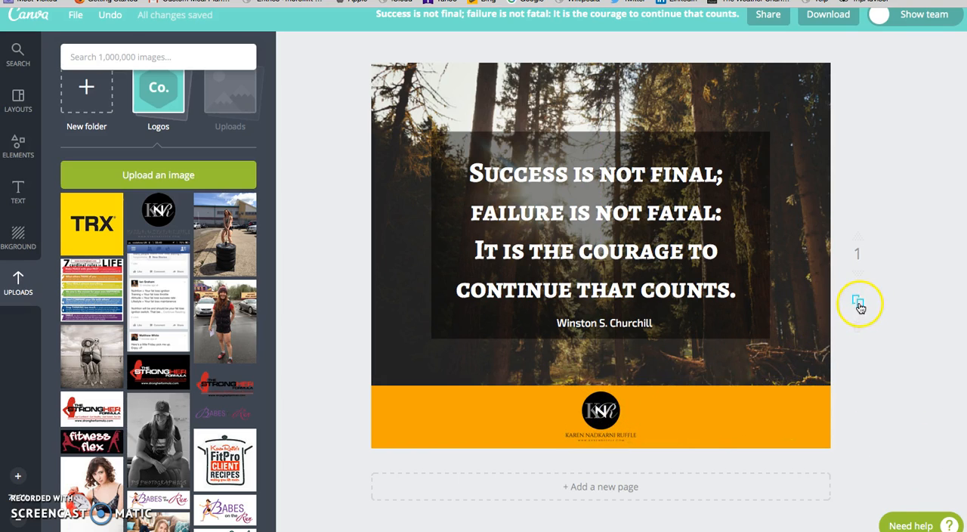
# Step: Duplicate the page and replace the forest photo on page 2 with the free misty mountain photo, positioned to fill the background
pyautogui.click(857, 330)
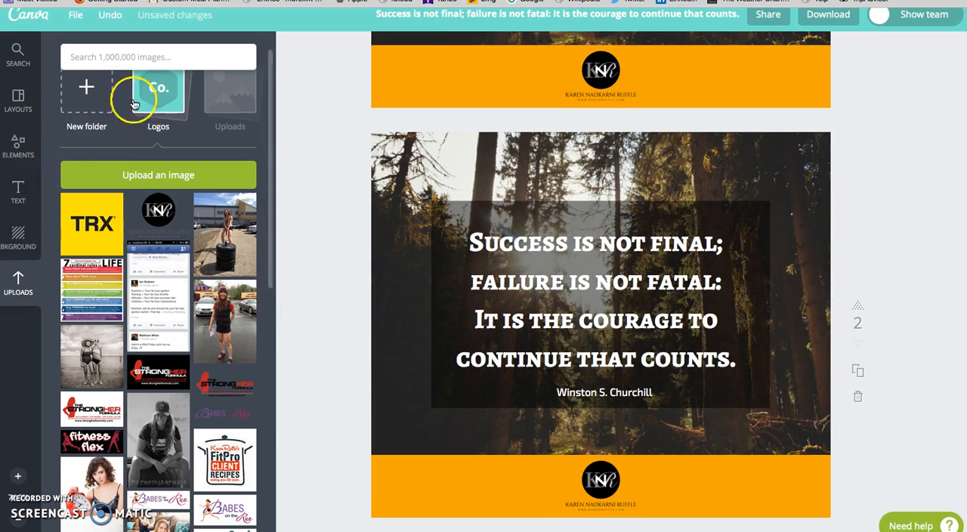
pyautogui.click(19, 147)
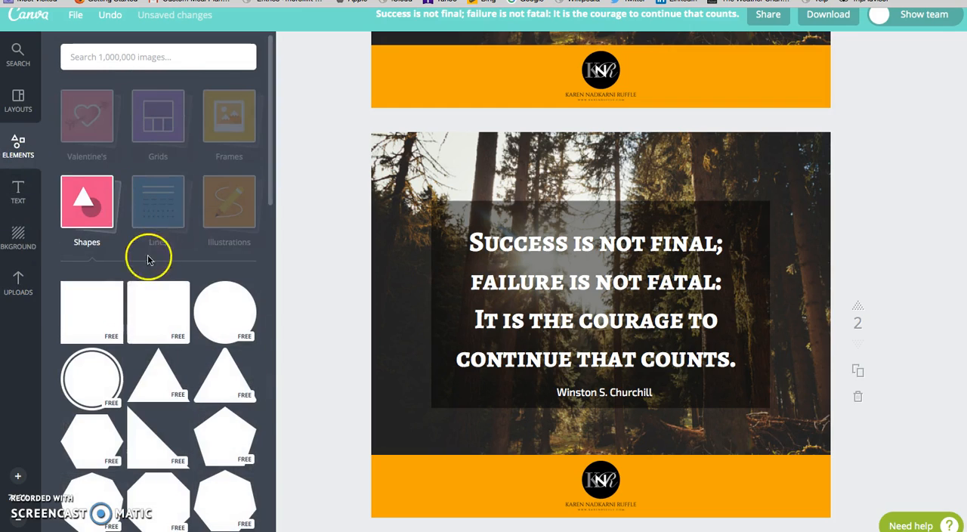
pyautogui.click(112, 208)
pyautogui.click(155, 287)
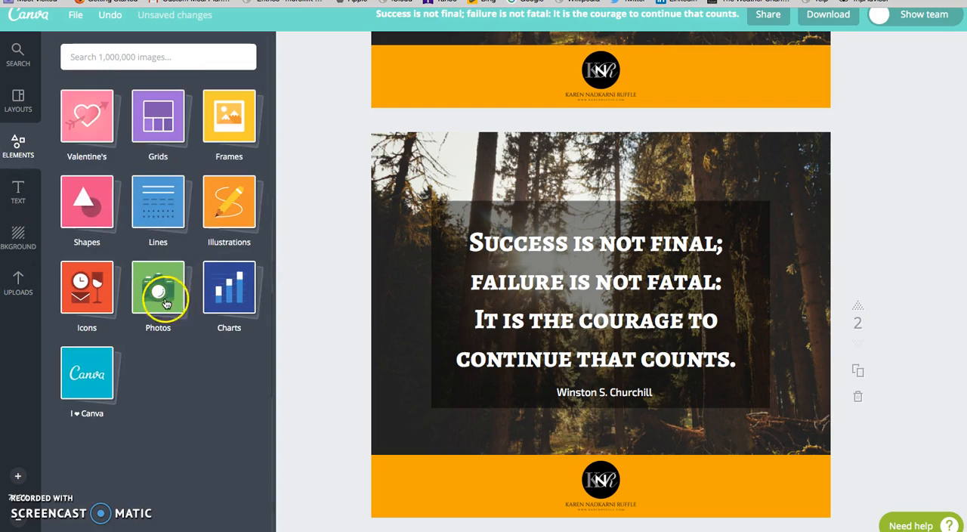
pyautogui.scroll(-2, 321, 319)
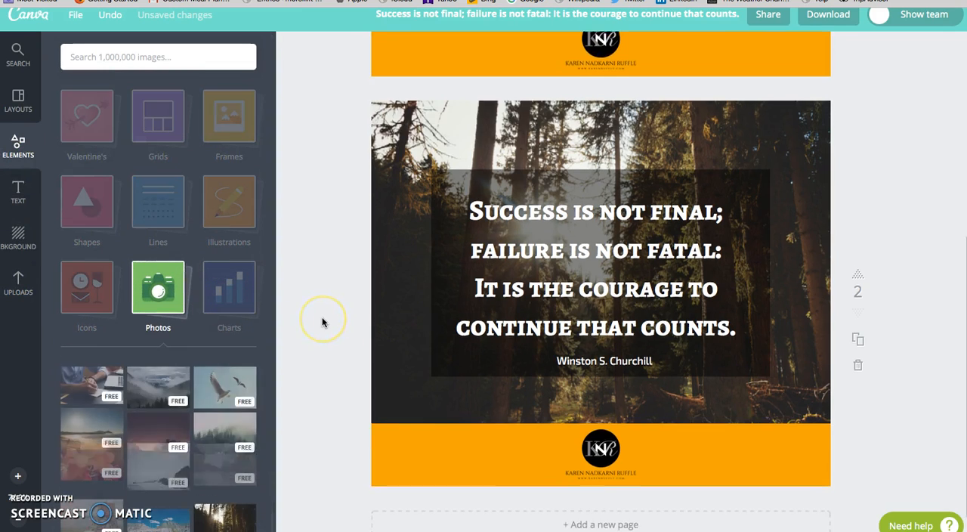
pyautogui.scroll(-1, 322, 322)
pyautogui.moveTo(157, 387); pyautogui.dragTo(529, 292)
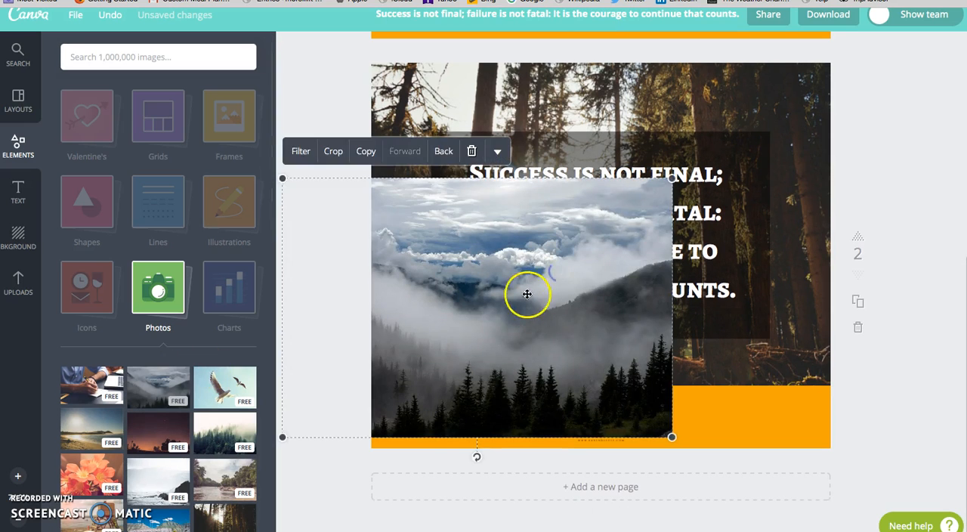
pyautogui.moveTo(663, 216); pyautogui.dragTo(800, 203)
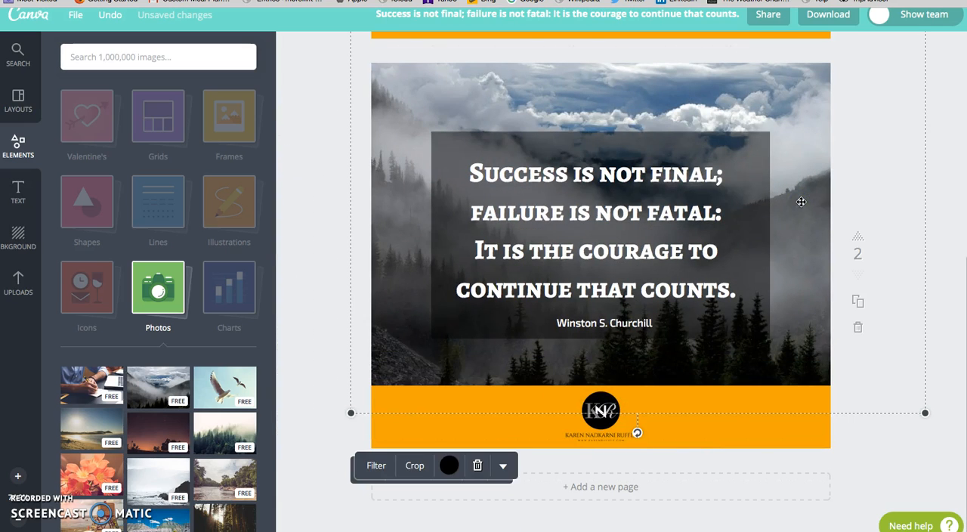
pyautogui.click(726, 246)
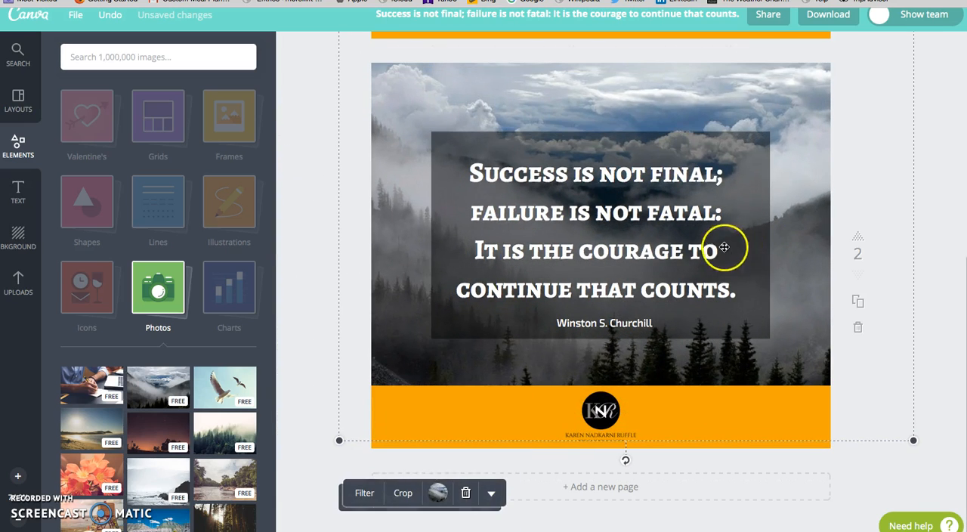
# Step: Replace page 2's quote with "Success usually comes to those who are too busy to be looking for it." from the Inc. article, and narrow its text box
pyautogui.click(725, 0)
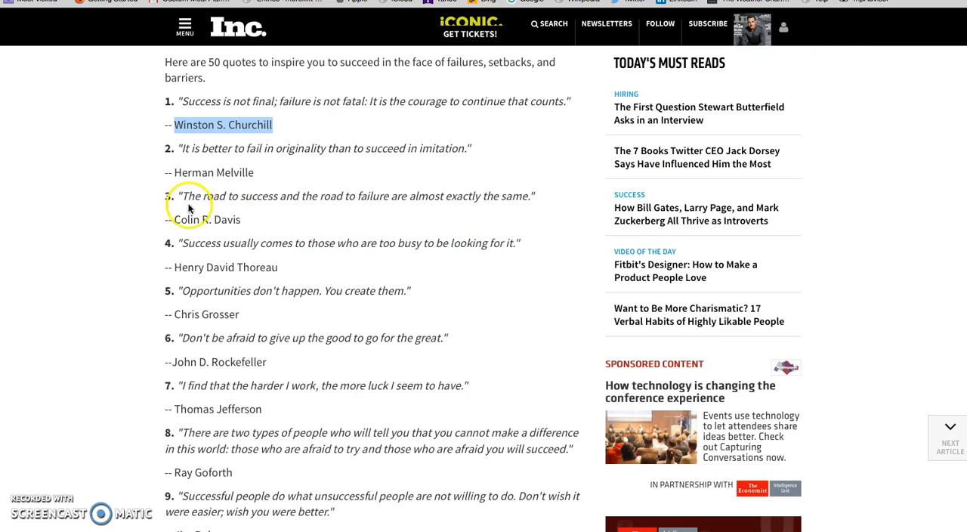
pyautogui.scroll(-1, 237, 224)
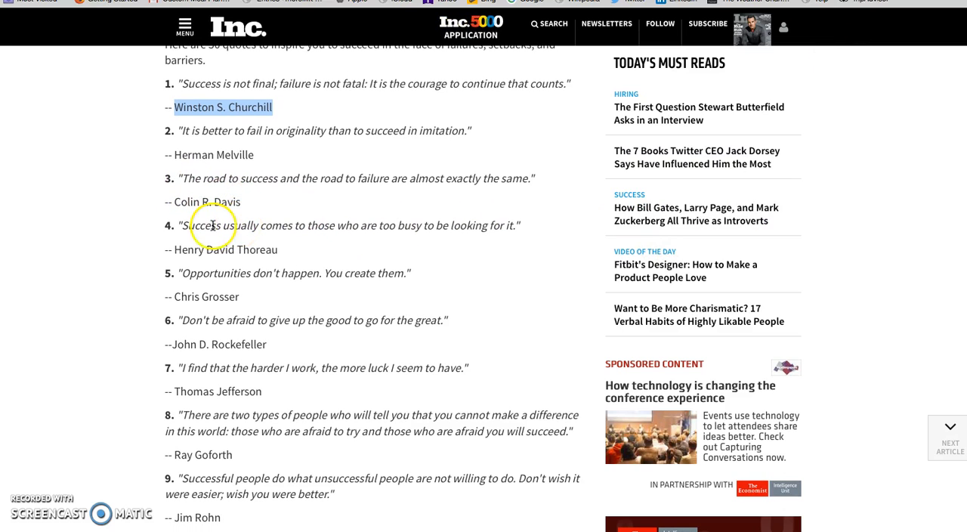
pyautogui.moveTo(182, 226); pyautogui.dragTo(512, 231)
pyautogui.press('super+c')
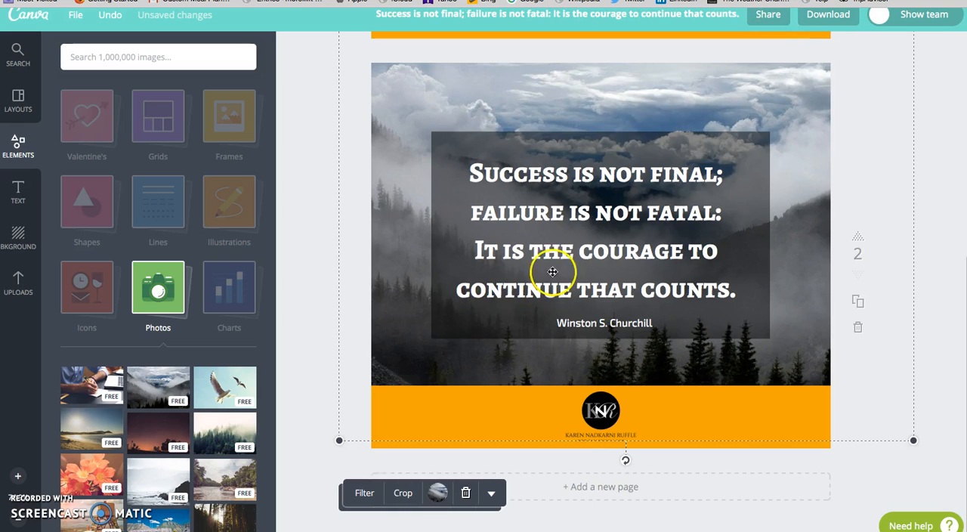
pyautogui.click(705, 287)
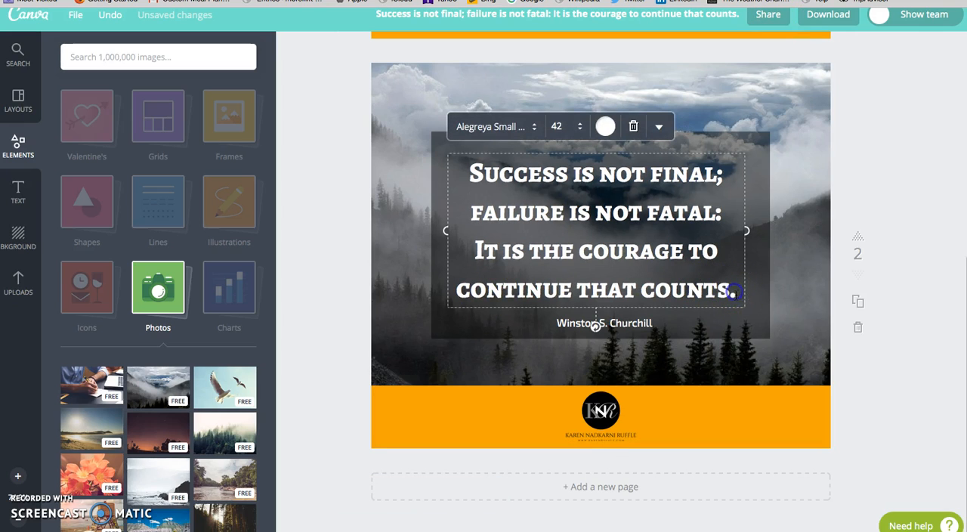
pyautogui.moveTo(469, 172); pyautogui.dragTo(738, 303)
pyautogui.press('super+v')
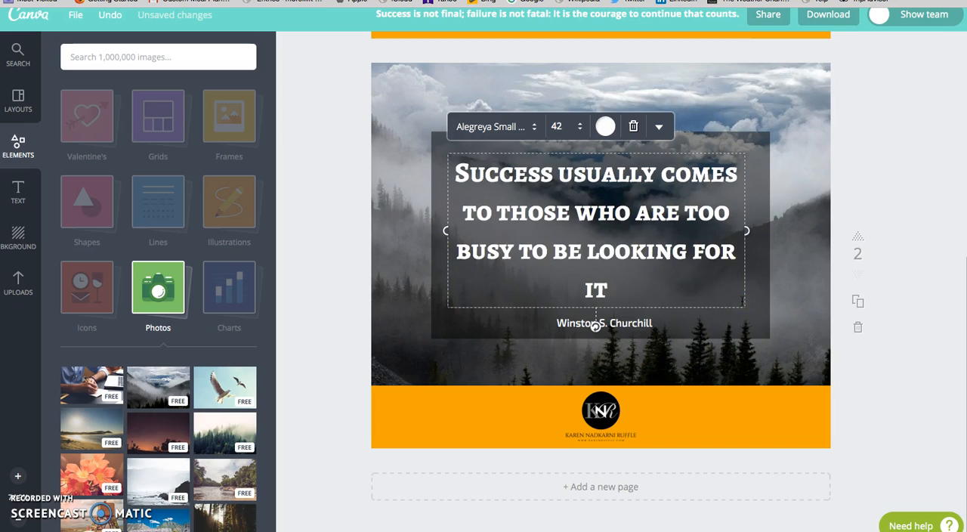
pyautogui.write('.')
pyautogui.moveTo(750, 231); pyautogui.dragTo(760, 231)
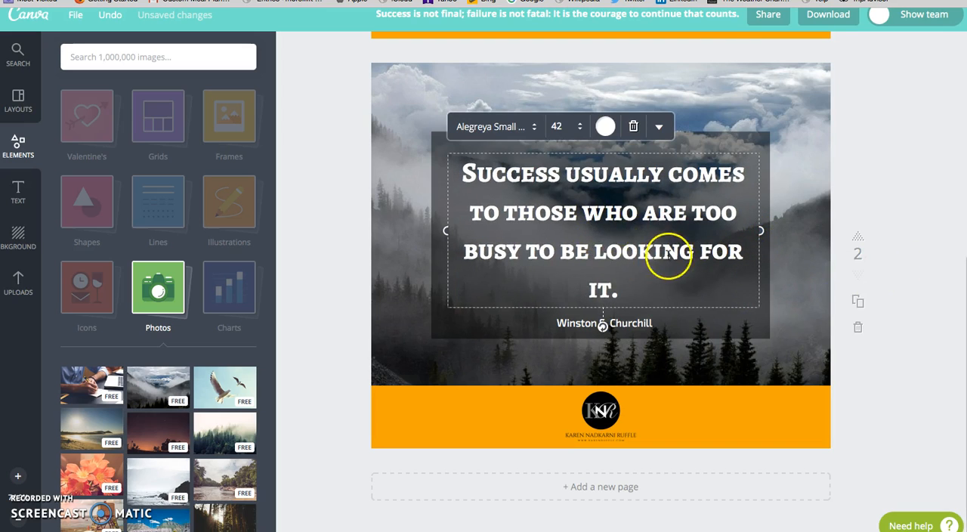
pyautogui.moveTo(764, 230); pyautogui.dragTo(682, 220)
# Step: Copy the fourth quote's author from the Inc. article and replace the attribution on page 2 with "Henry David Thoreau"
pyautogui.click(604, 1)
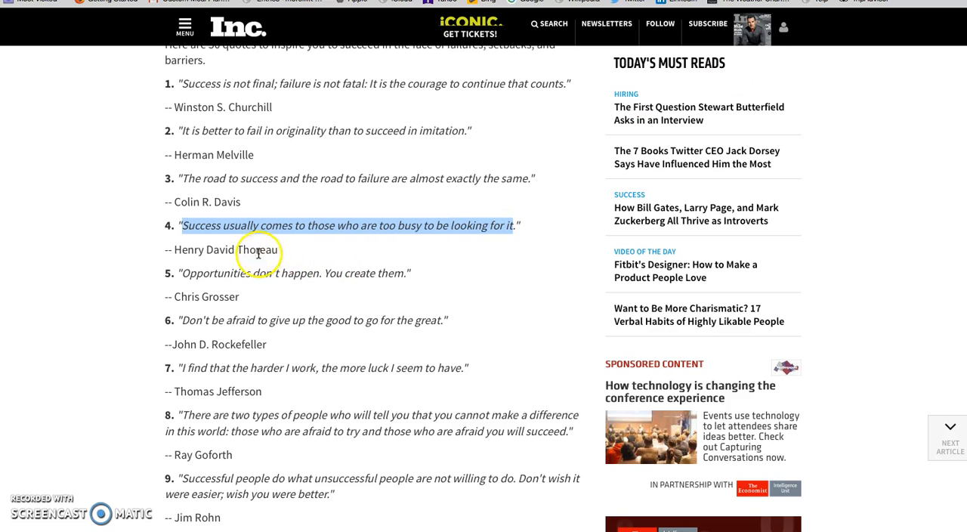
pyautogui.moveTo(281, 251); pyautogui.dragTo(182, 253)
pyautogui.press('super+c')
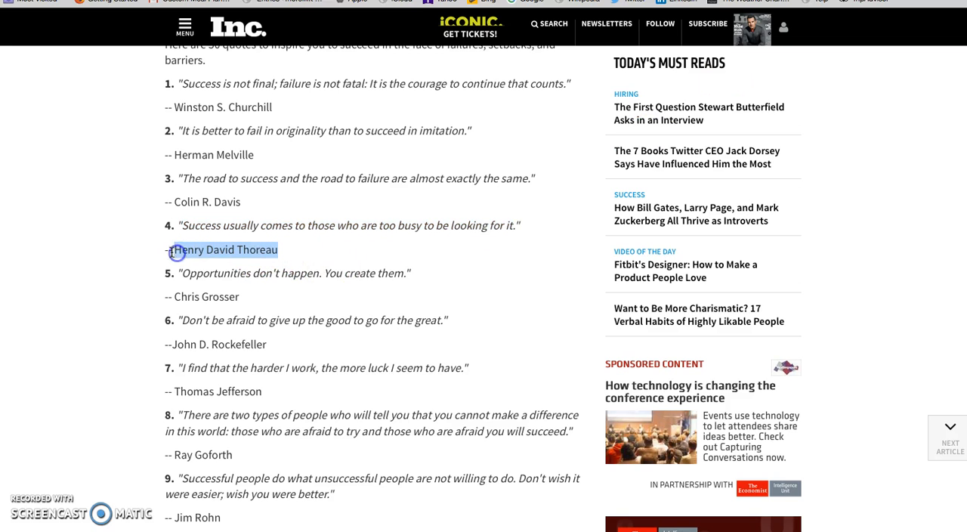
pyautogui.click(650, 0)
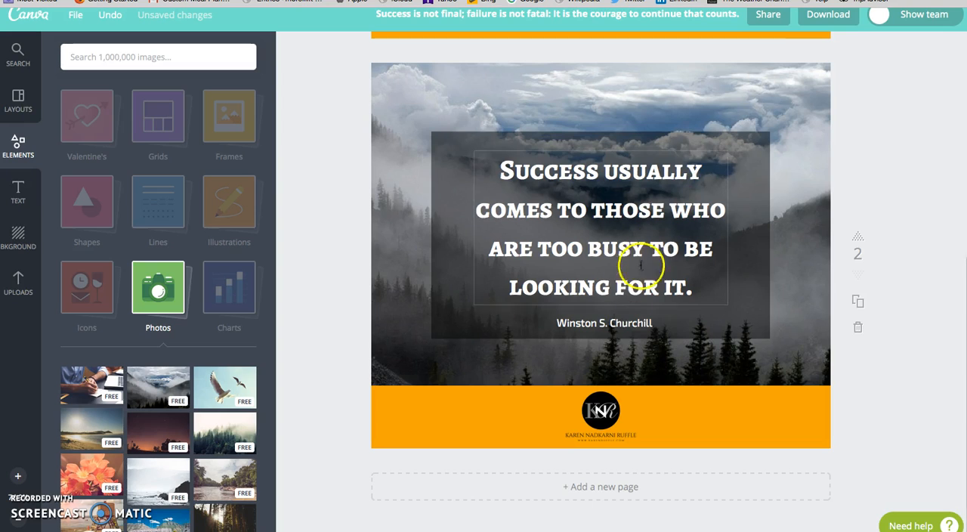
pyautogui.click(616, 321)
pyautogui.moveTo(647, 324); pyautogui.dragTo(549, 323)
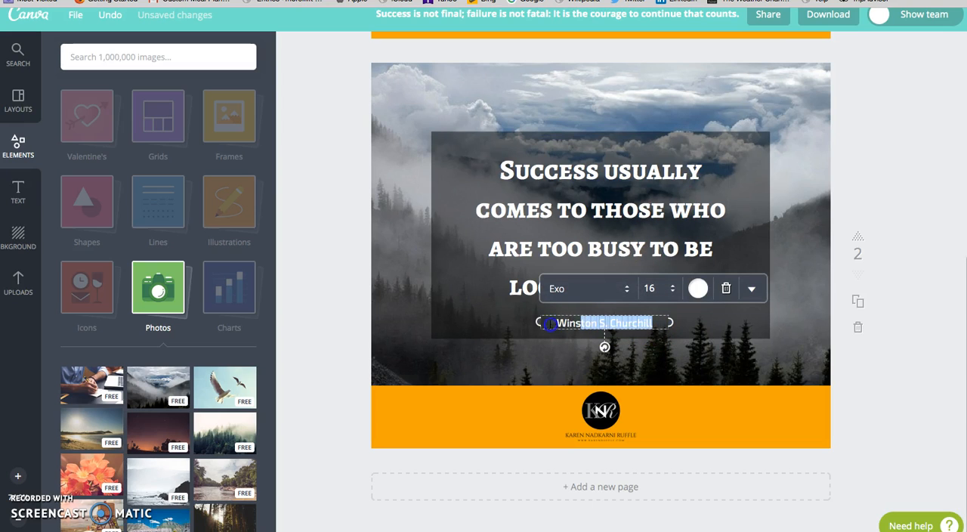
pyautogui.press('super+v')
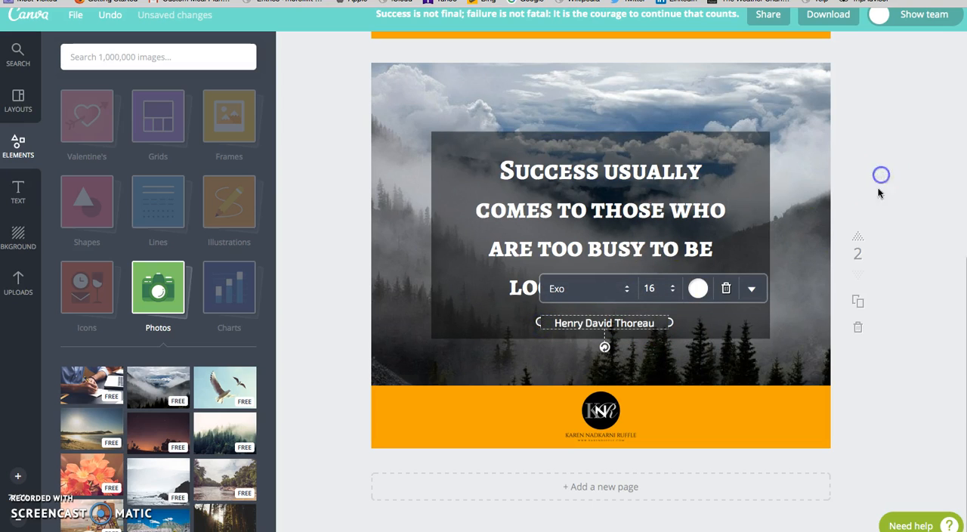
pyautogui.click(881, 175)
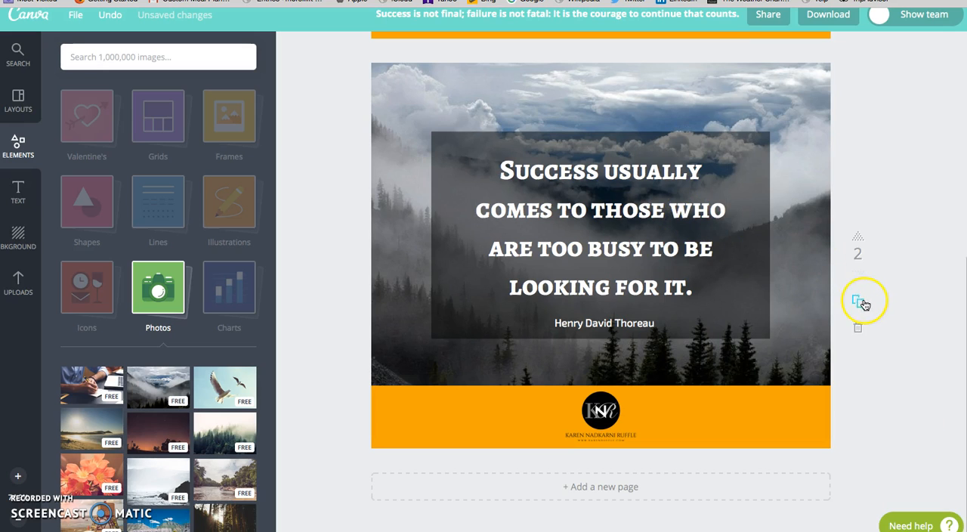
# Step: Download the two-page design as a ZIP archive and open it with Archive Utility
pyautogui.scroll(5, 806, 227)
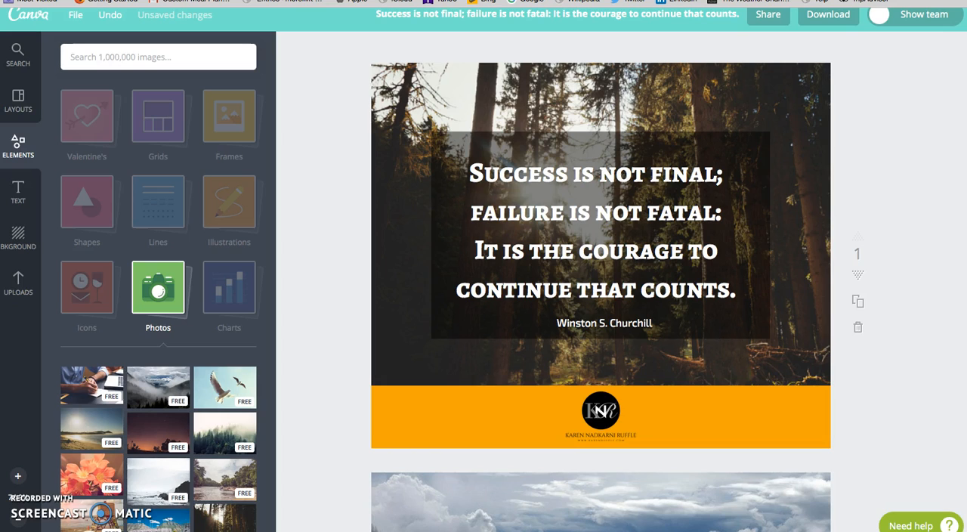
pyautogui.click(835, 15)
pyautogui.click(896, 94)
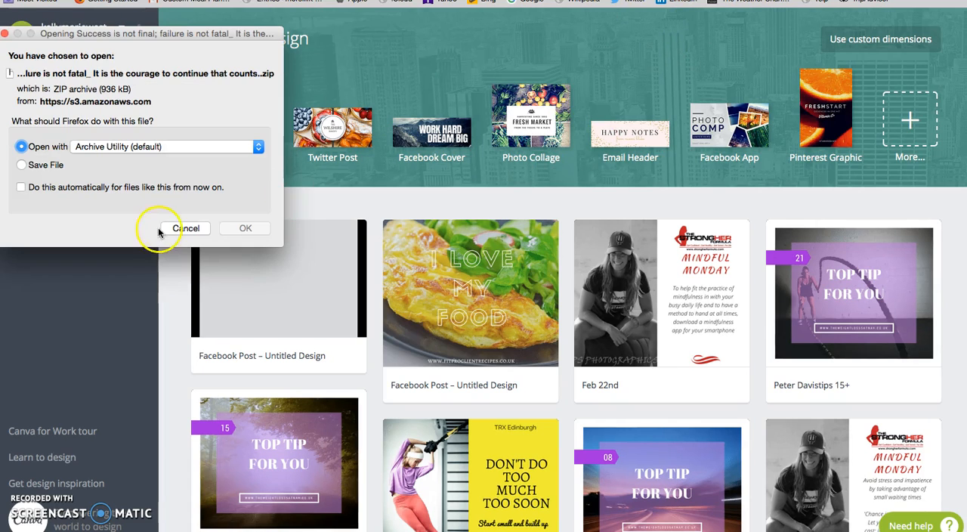
pyautogui.click(240, 228)
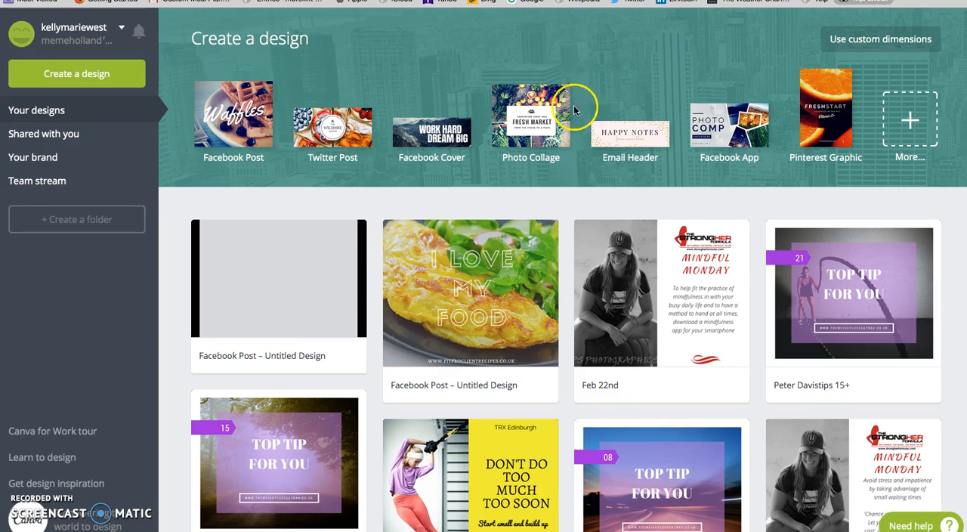
pyautogui.scroll(-10, 593, 249)
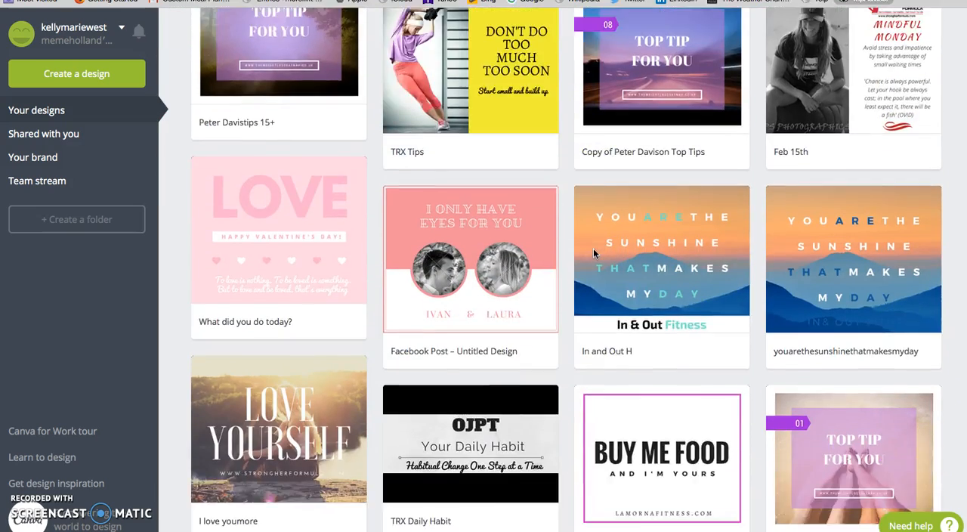
pyautogui.scroll(-7, 593, 248)
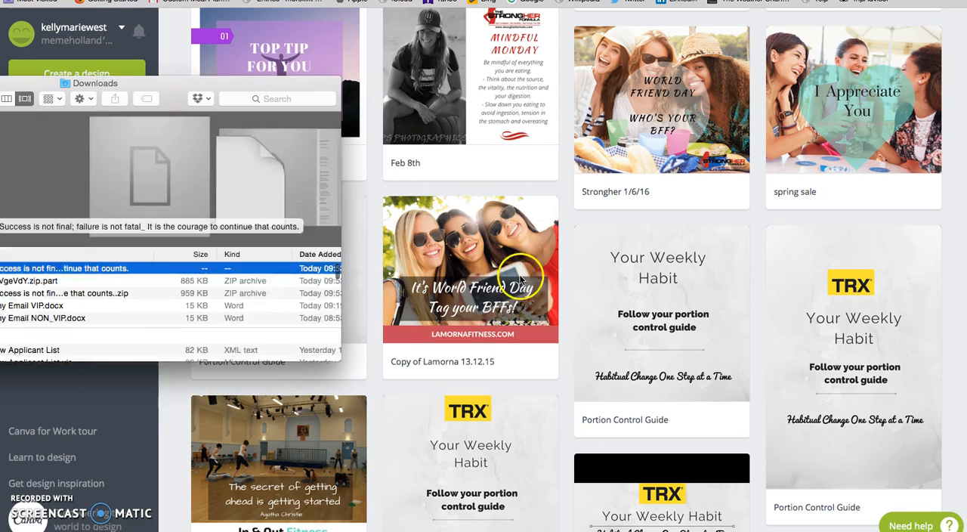
pyautogui.scroll(2, 516, 269)
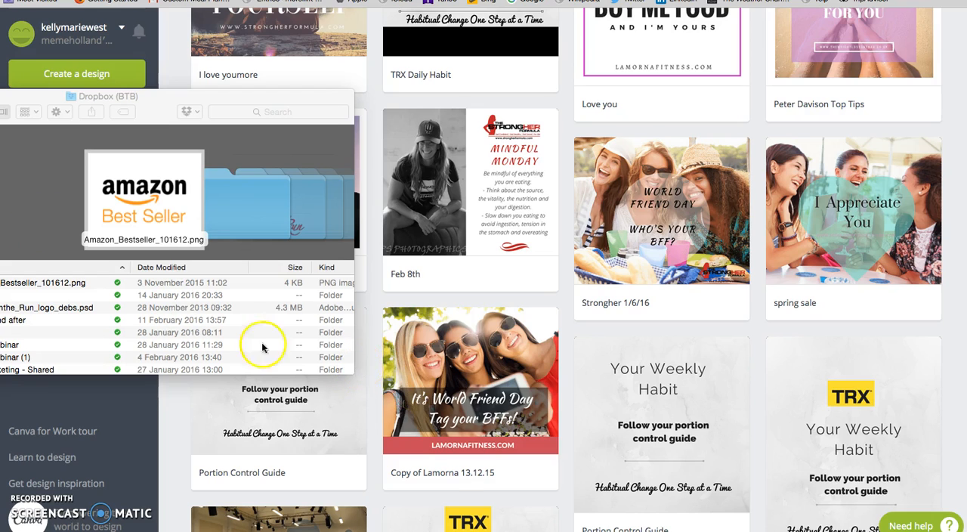
pyautogui.scroll(10, 529, 340)
# Step: Close the Finder window, return to the quote design and dismiss its download dialog
pyautogui.press('super+w')
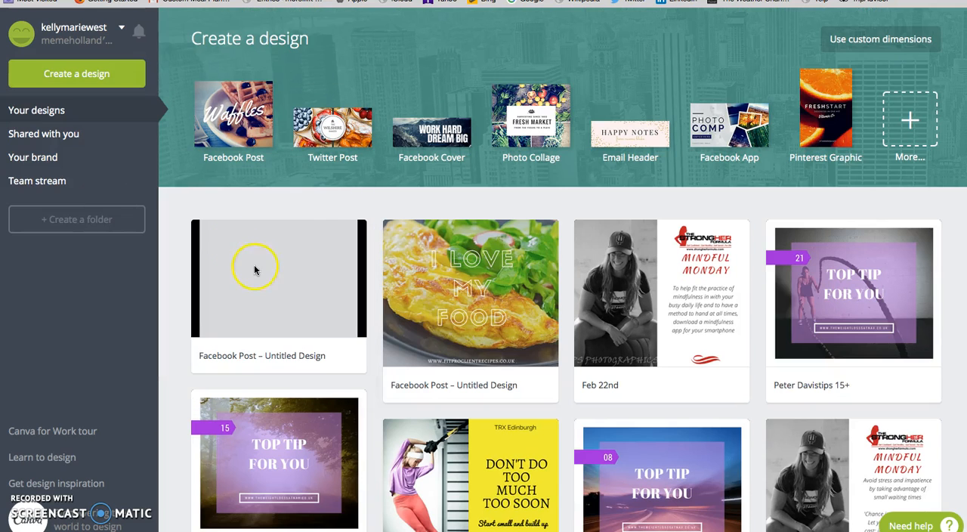
pyautogui.click(352, 233)
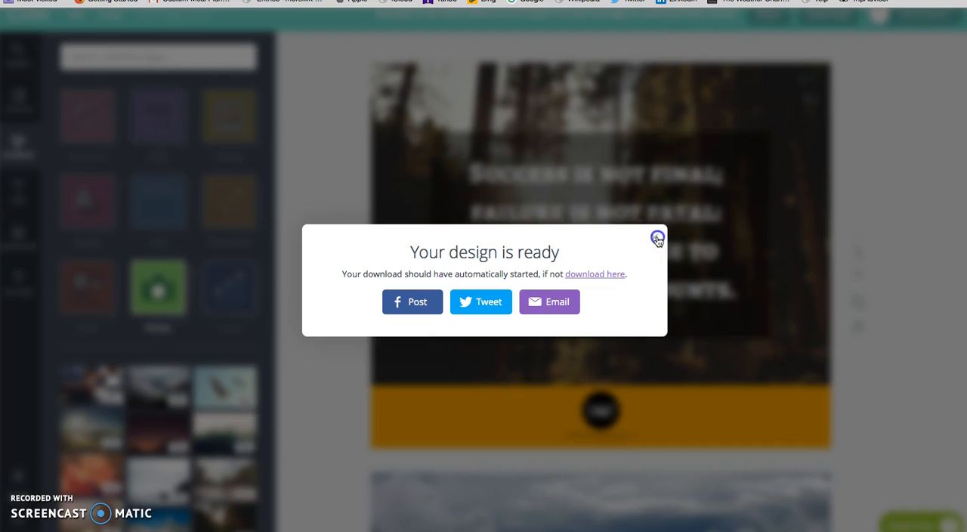
pyautogui.click(656, 235)
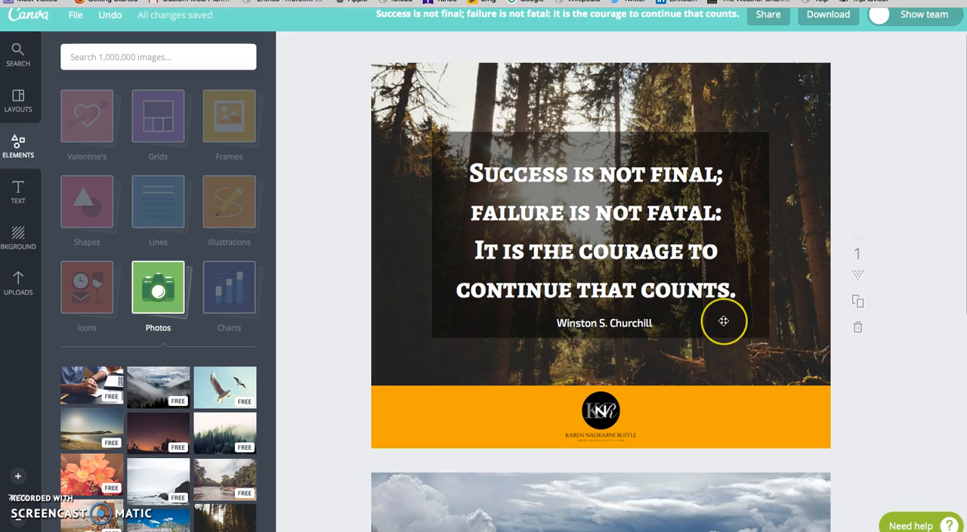
pyautogui.scroll(-5, 723, 320)
pyautogui.scroll(-5, 723, 319)
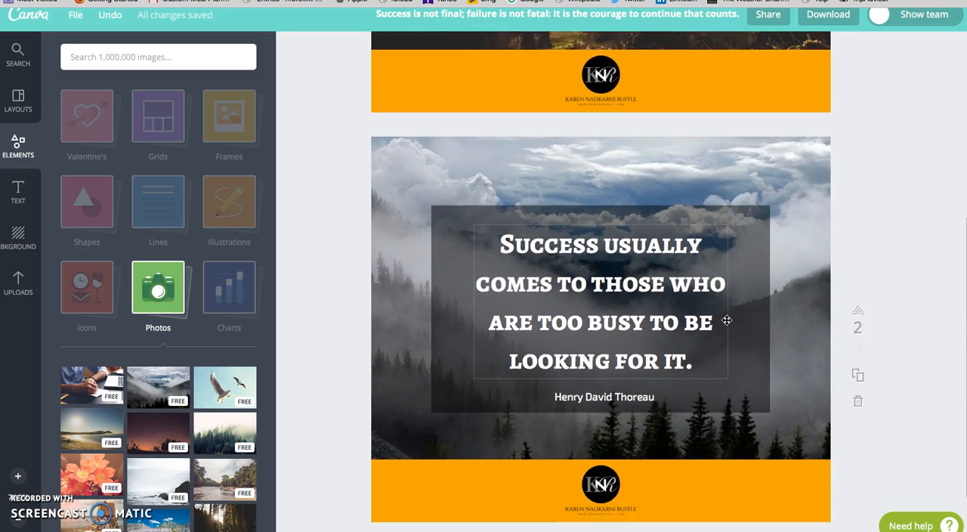
pyautogui.scroll(10, 726, 321)
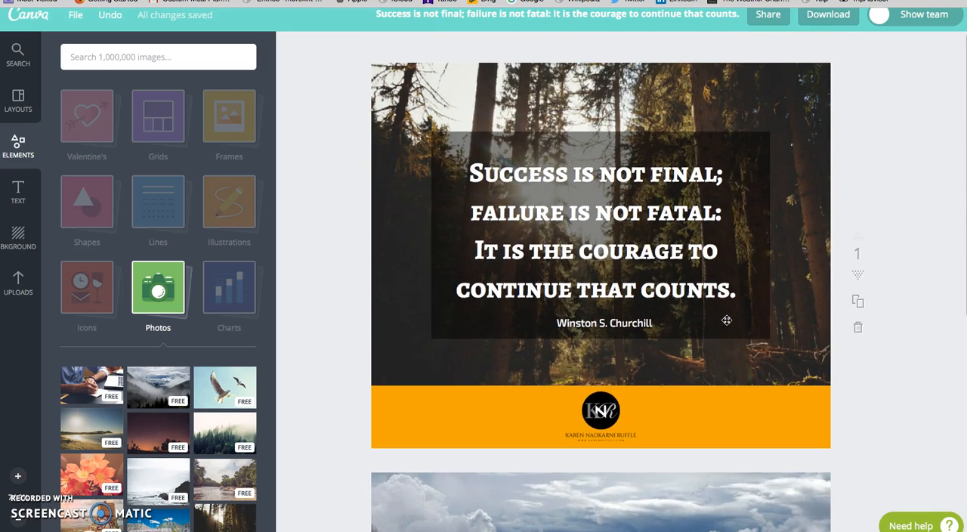